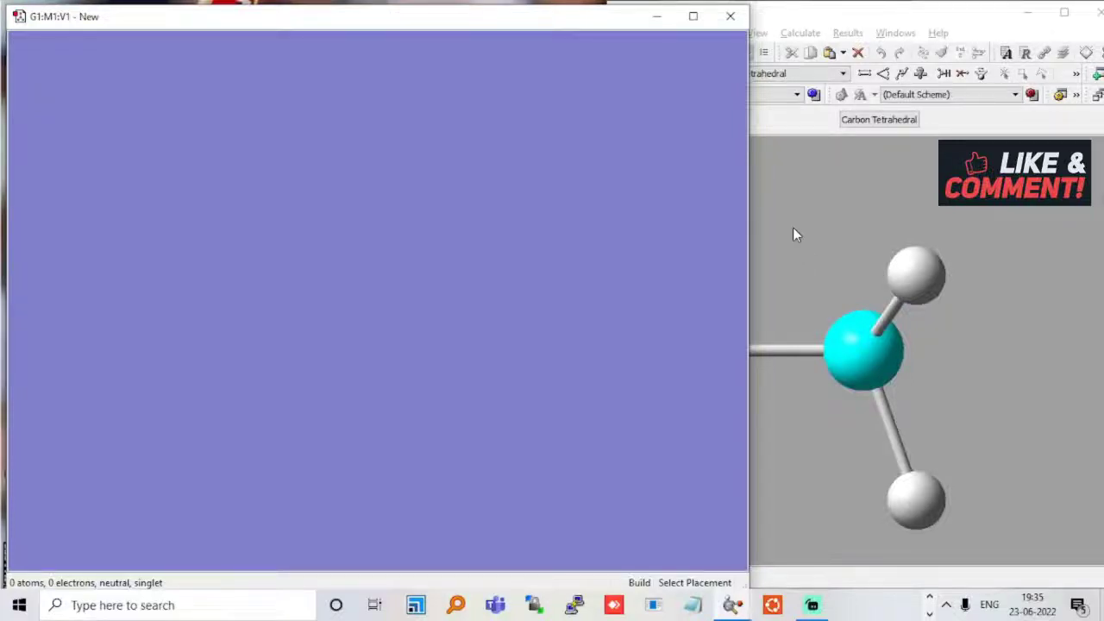
# Step: Close the empty G2:M1:V1 window so only the blank G1 window remains
pyautogui.click(793, 228)
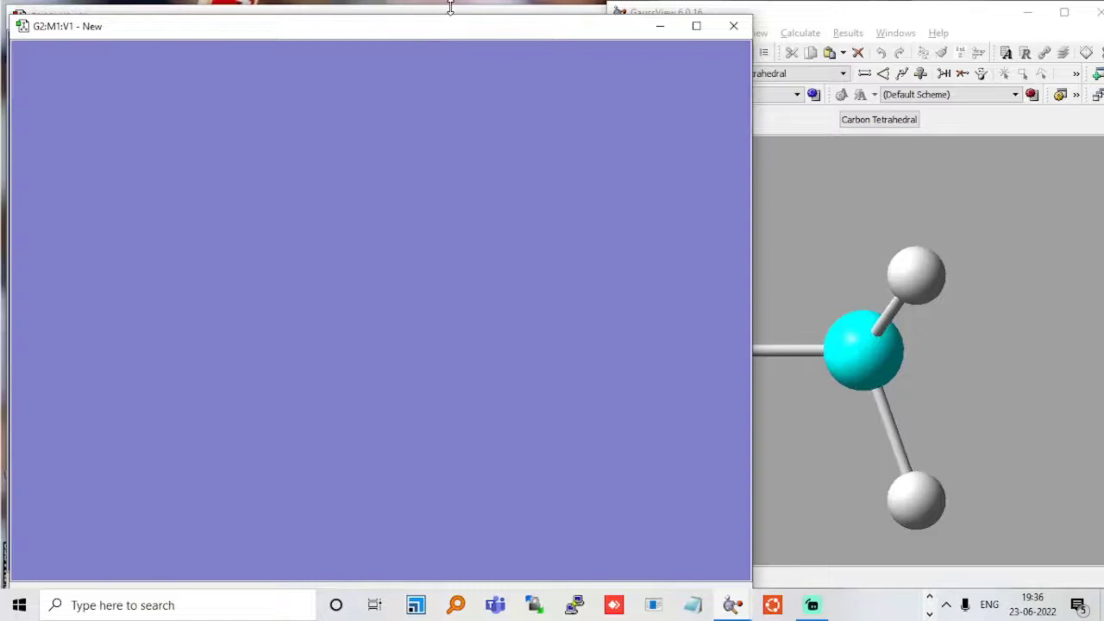
pyautogui.click(731, 28)
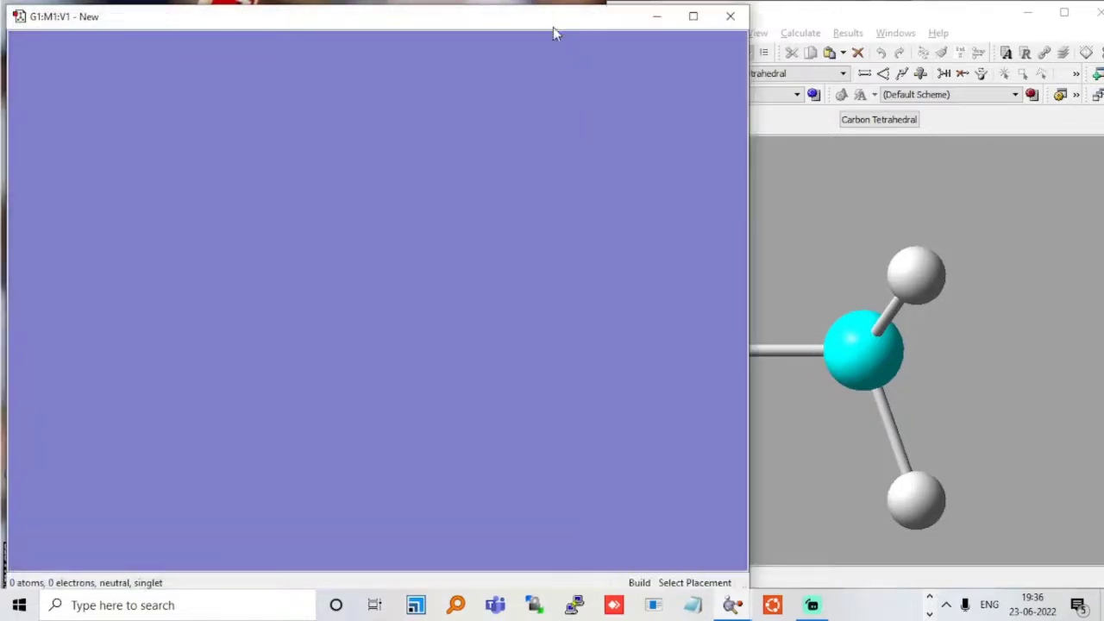
# Step: Place a water molecule in G1 with the bent oxygen fragment from the Builder, then rotate it
pyautogui.click(958, 133)
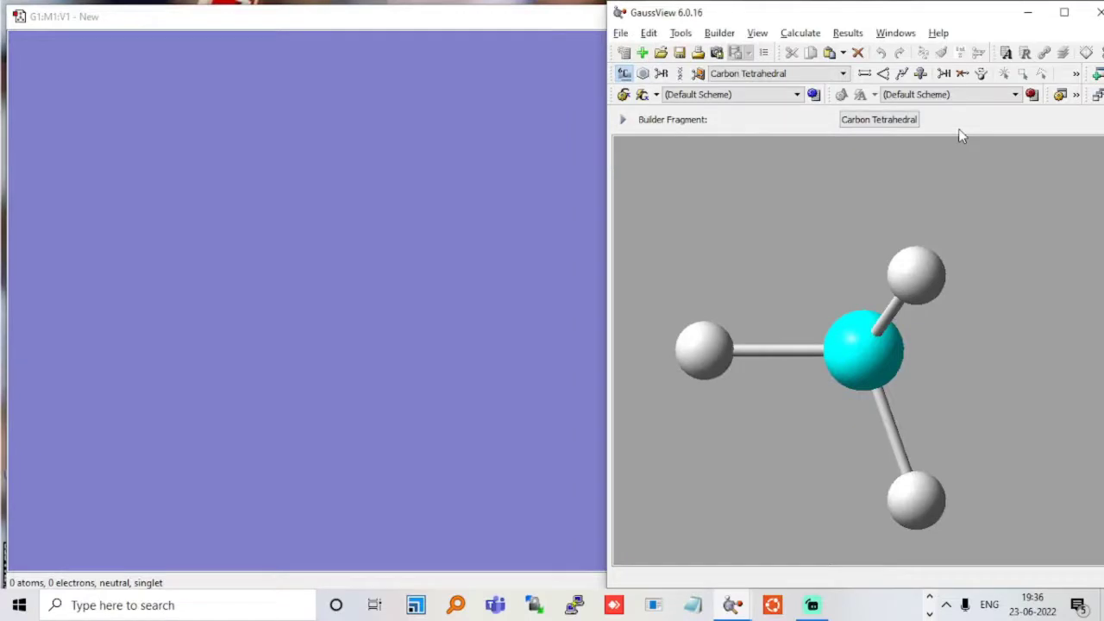
pyautogui.click(802, 34)
pyautogui.moveTo(759, 34)
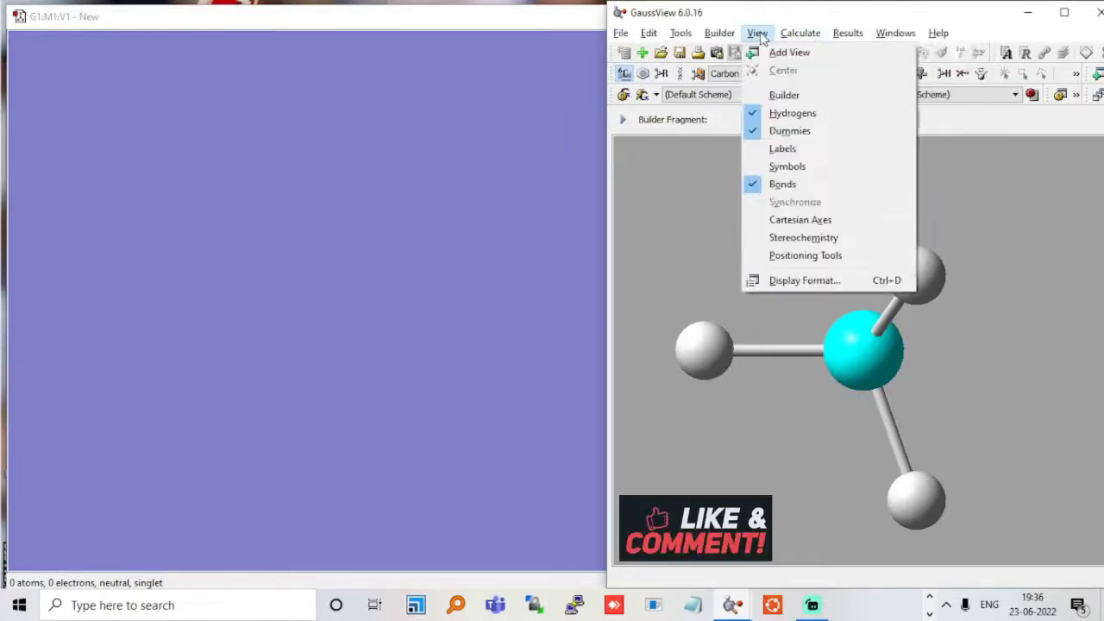
pyautogui.click(797, 95)
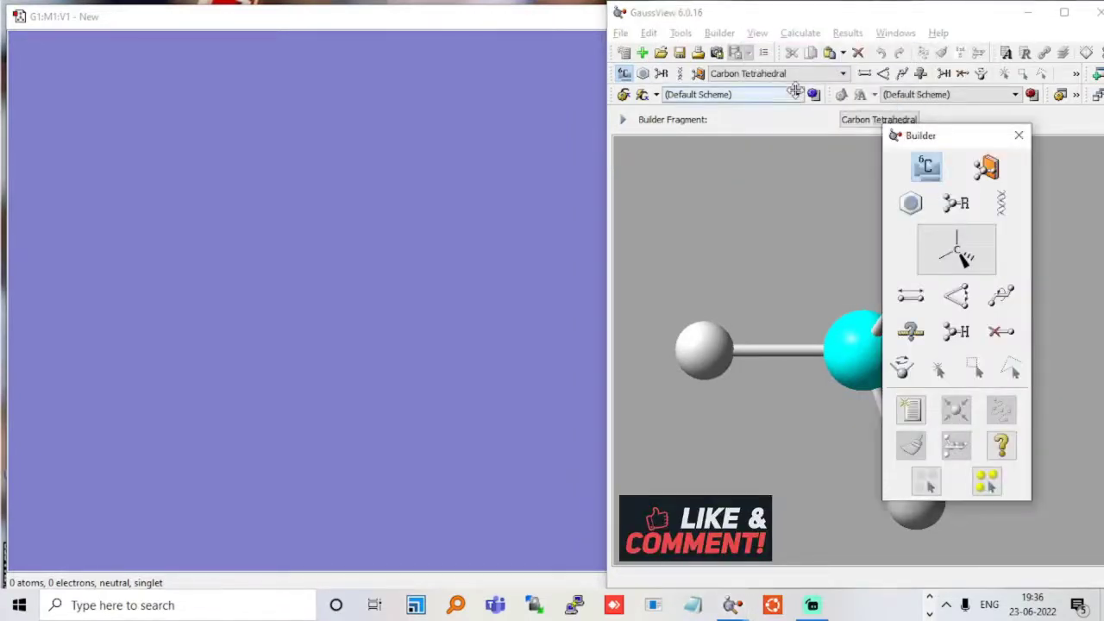
pyautogui.click(952, 243)
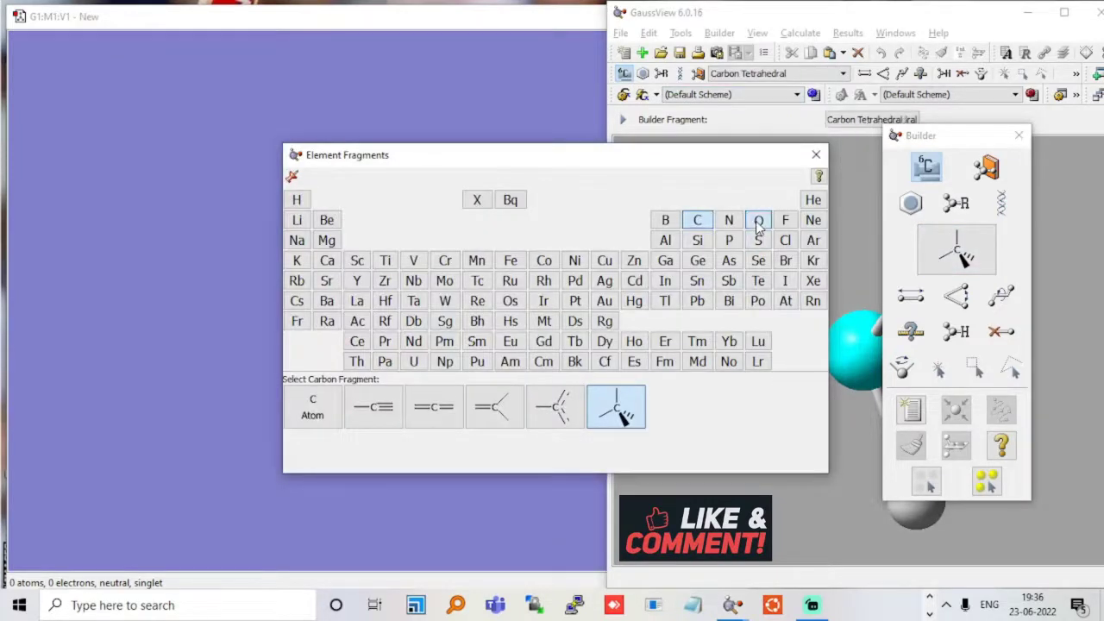
pyautogui.click(758, 222)
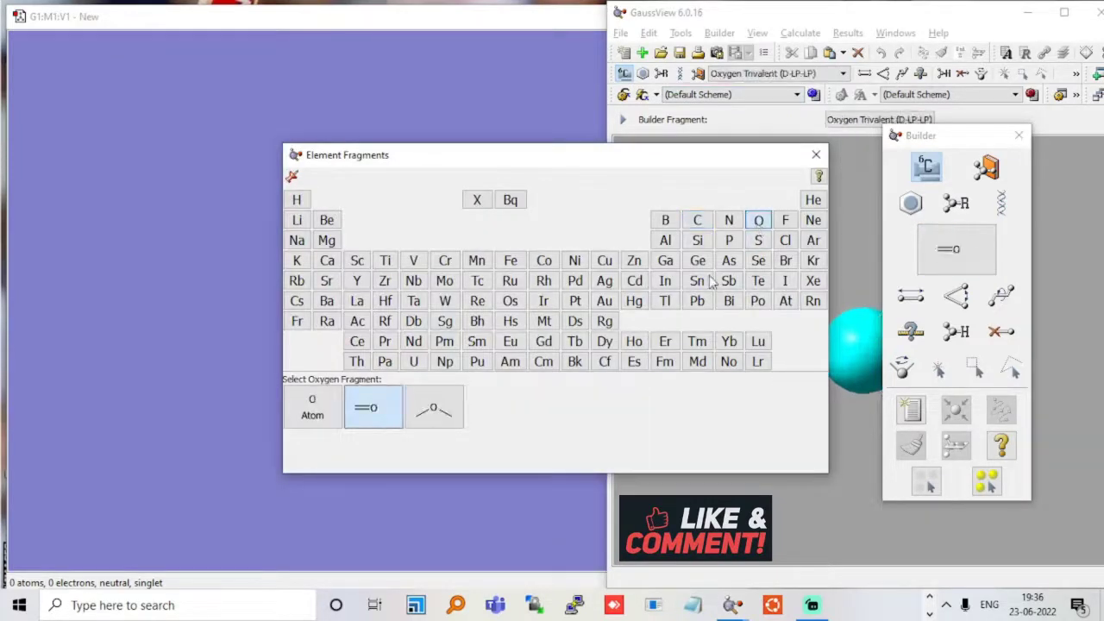
pyautogui.click(454, 407)
pyautogui.click(342, 290)
pyautogui.click(341, 292)
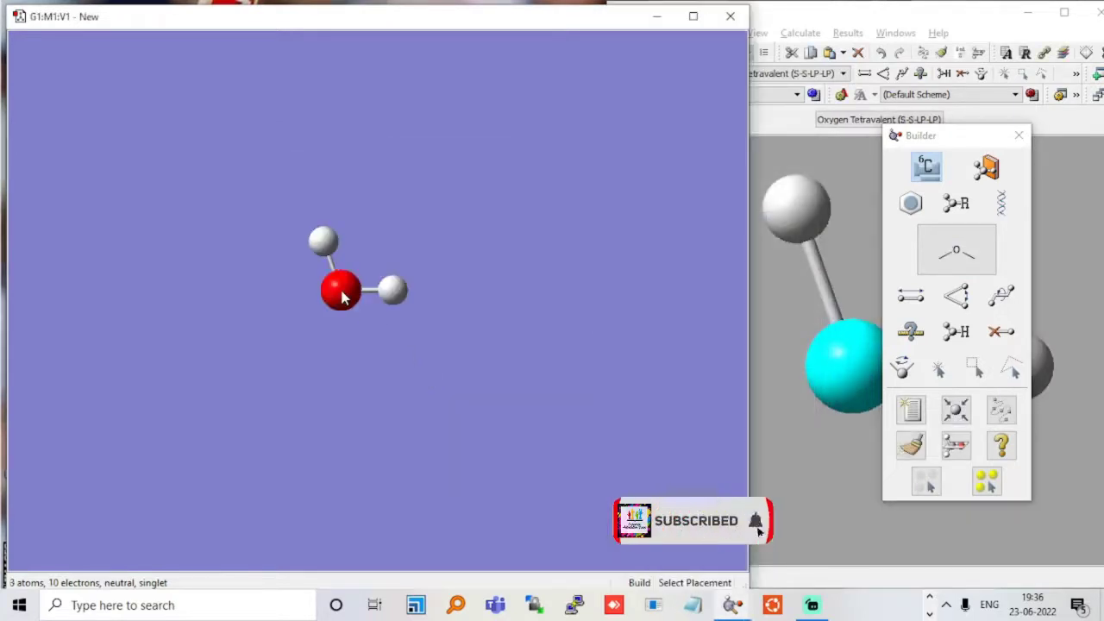
pyautogui.moveTo(341, 293); pyautogui.dragTo(257, 121)
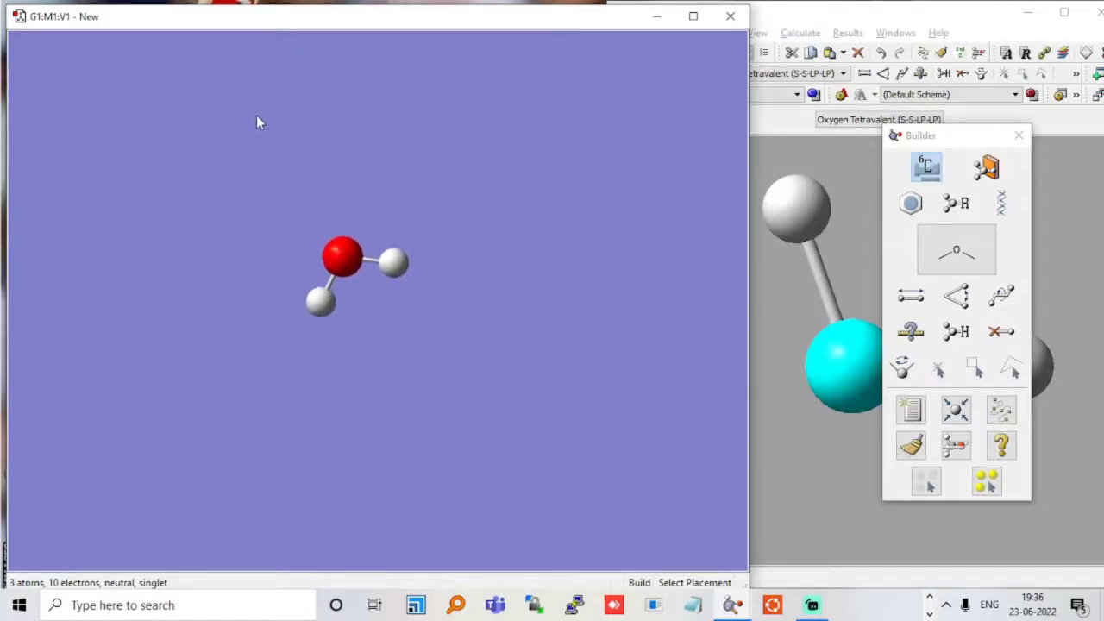
# Step: From the Save dialog, create a new folder named h2o and open it
pyautogui.click(860, 18)
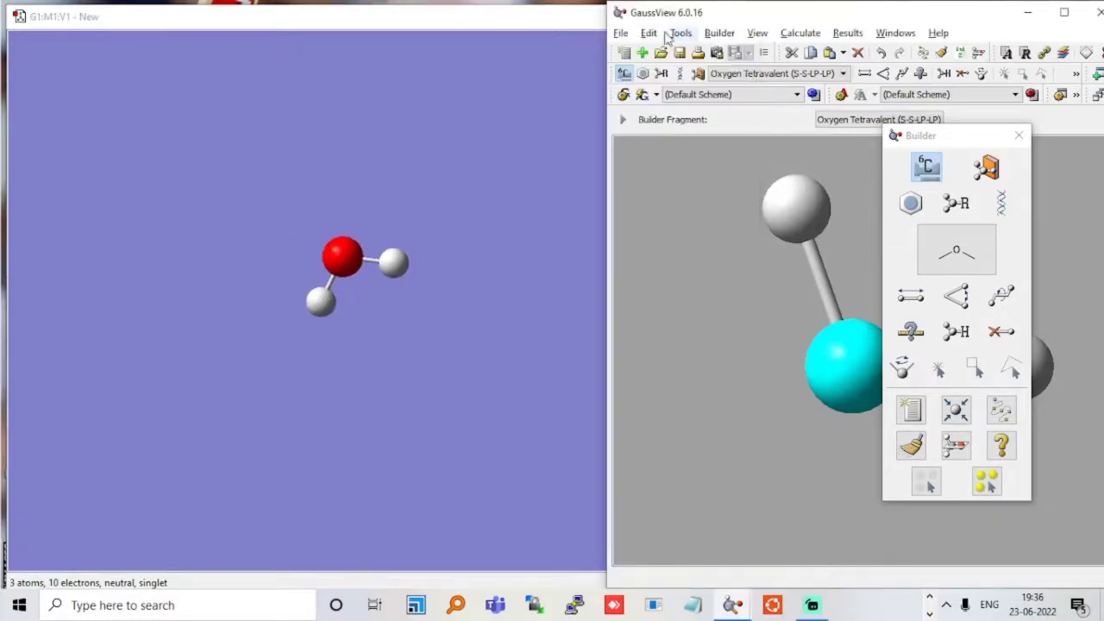
pyautogui.click(620, 32)
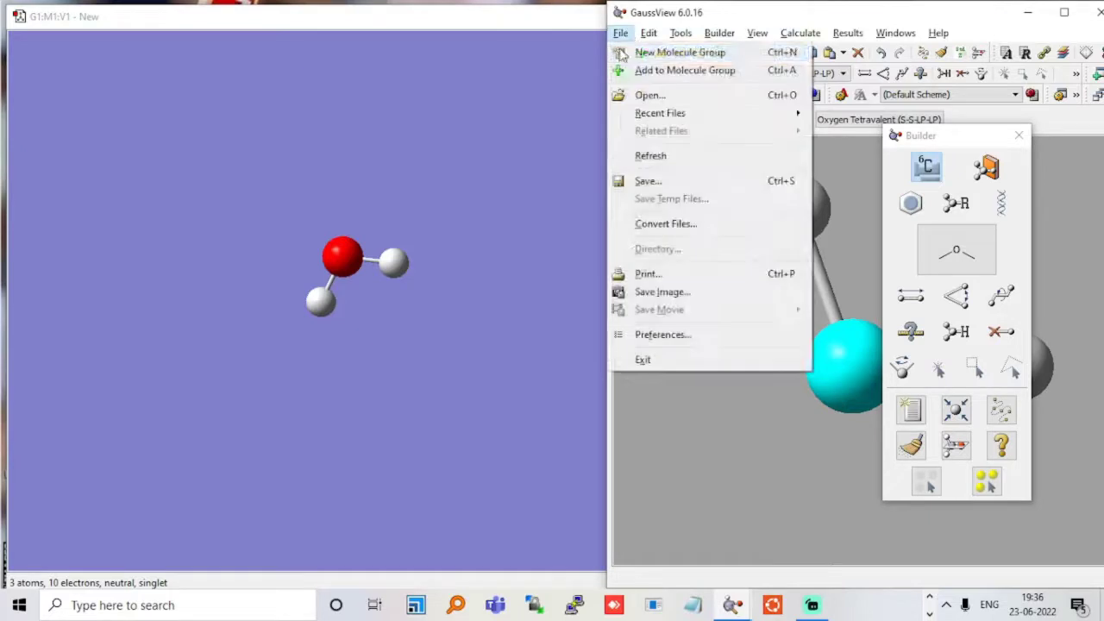
pyautogui.click(661, 182)
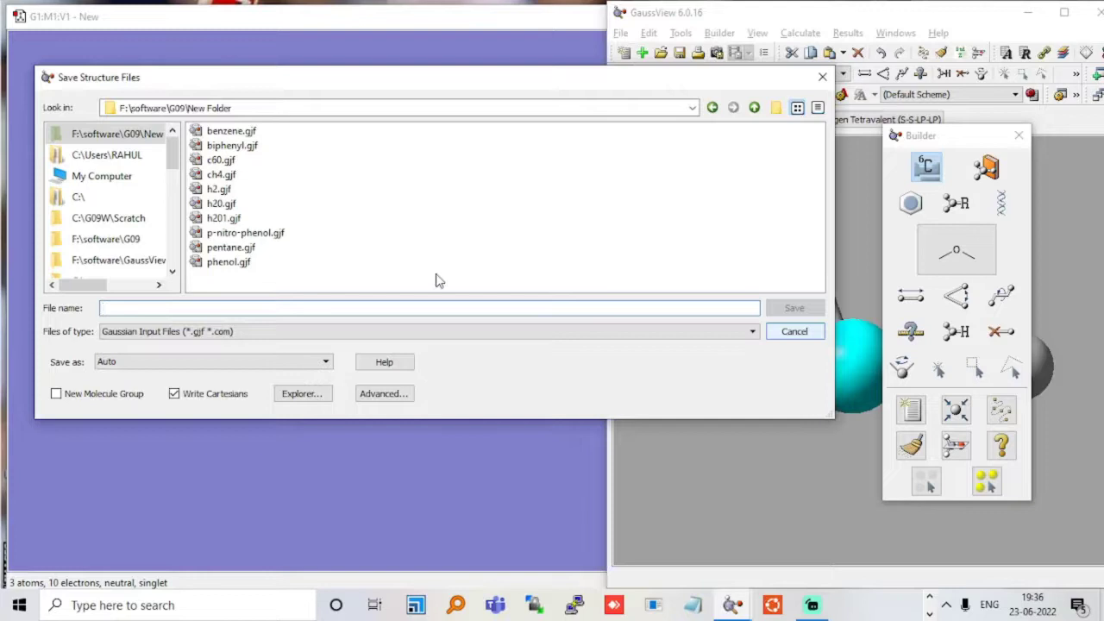
pyautogui.rightClick(390, 286)
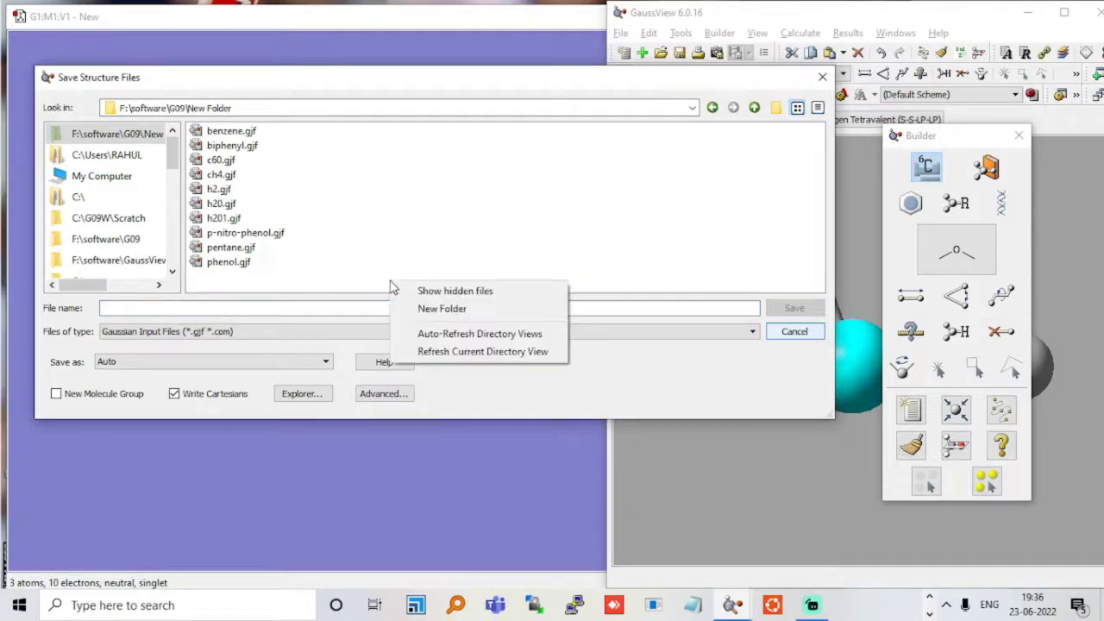
pyautogui.click(440, 309)
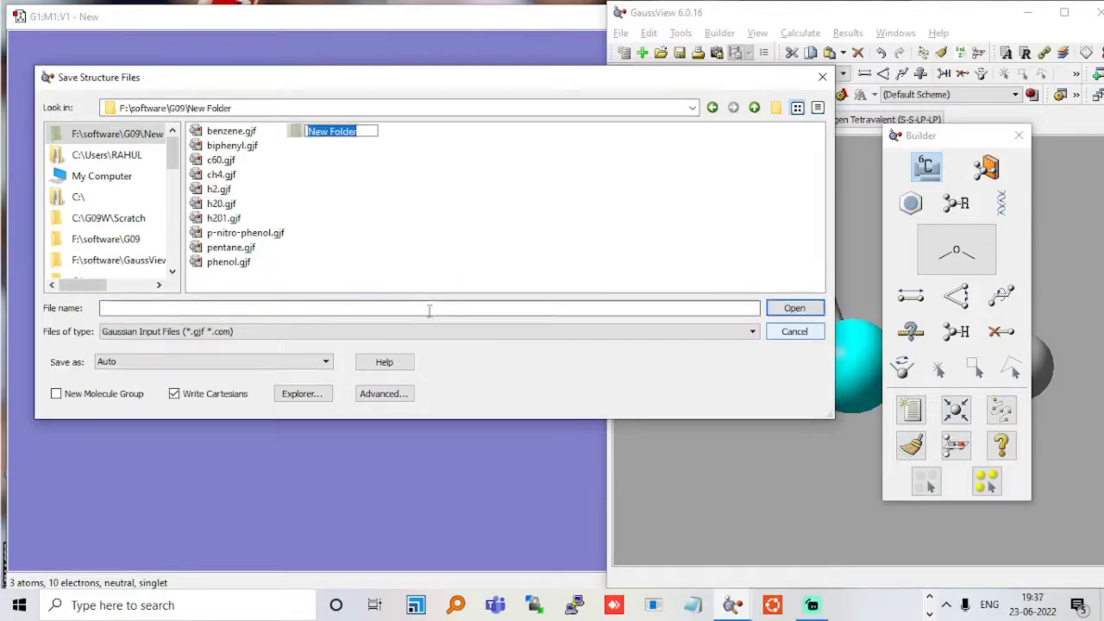
pyautogui.write('h2')
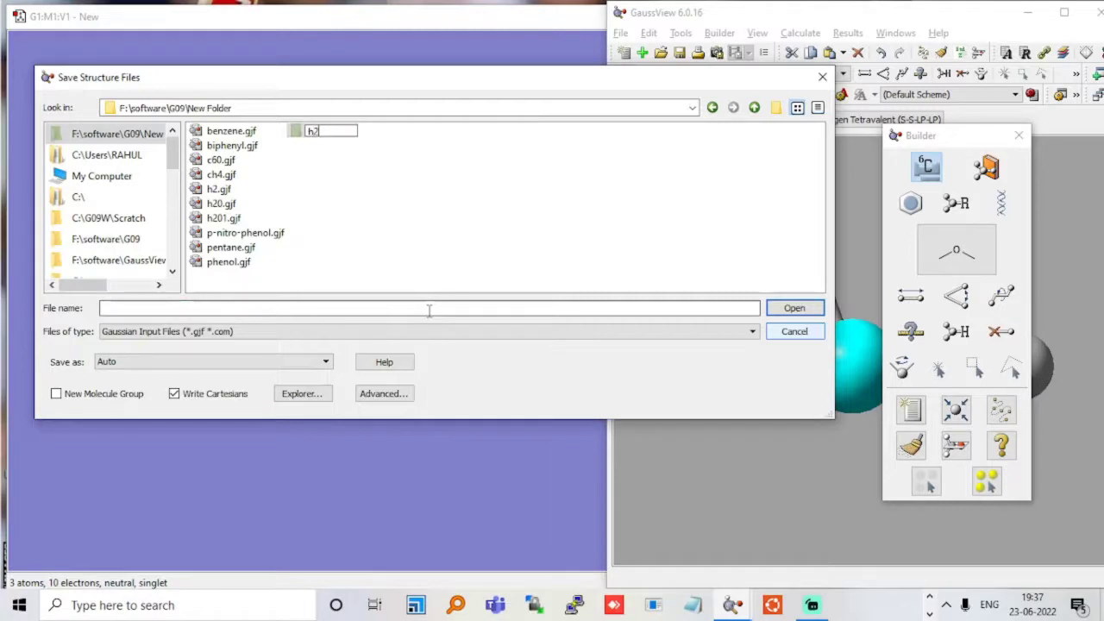
pyautogui.write('o')
pyautogui.press('Return')
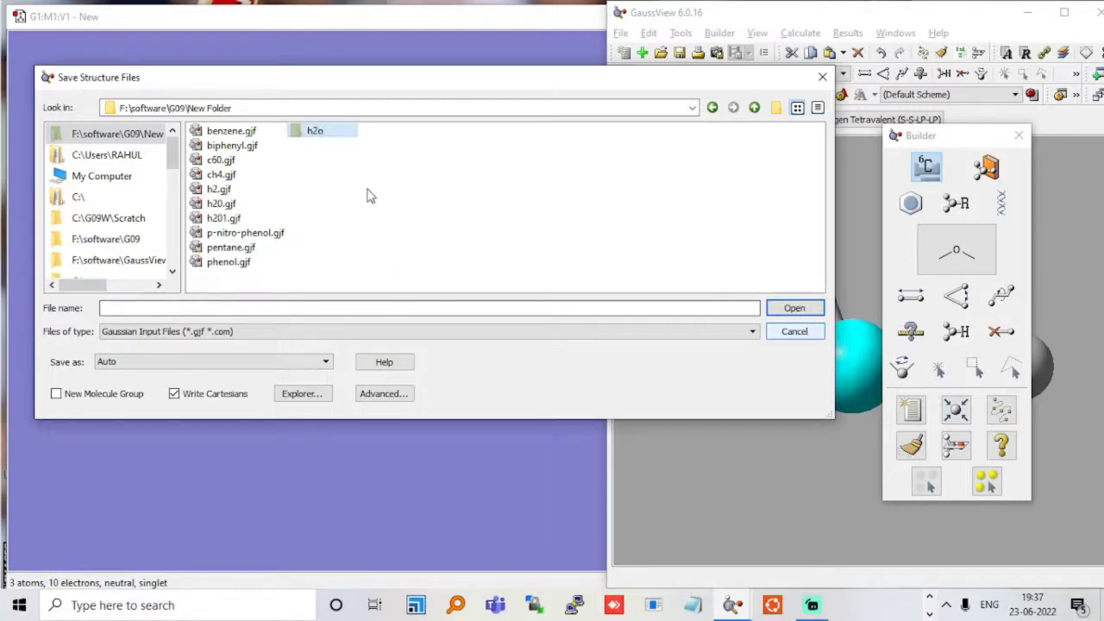
pyautogui.doubleClick(340, 134)
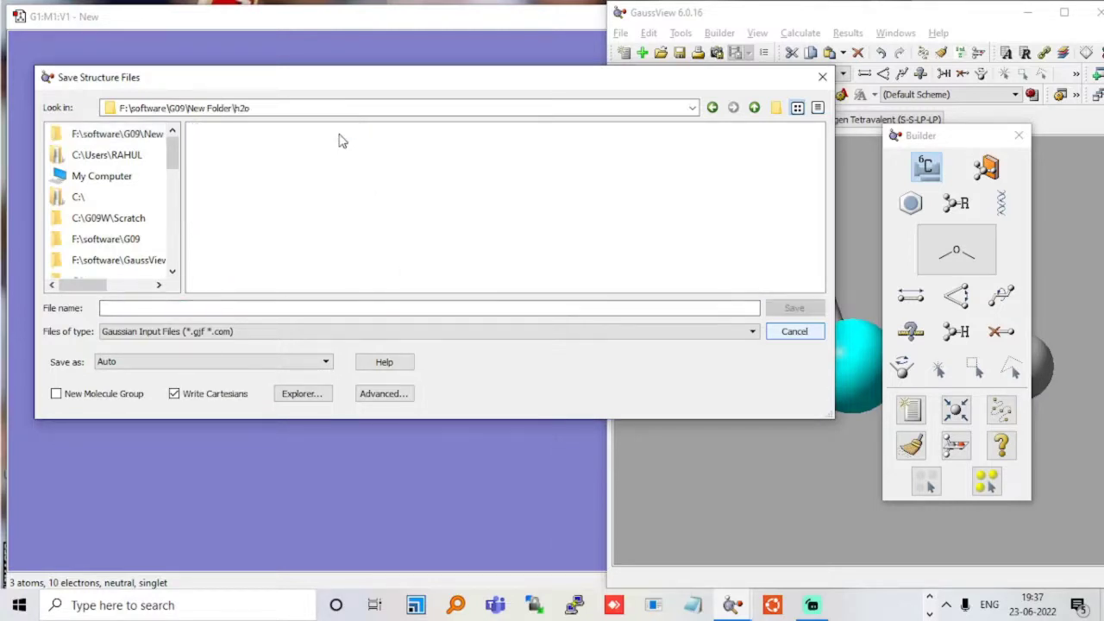
# Step: Save the molecule there as h2o.gjf
pyautogui.click(195, 306)
pyautogui.write('h2')
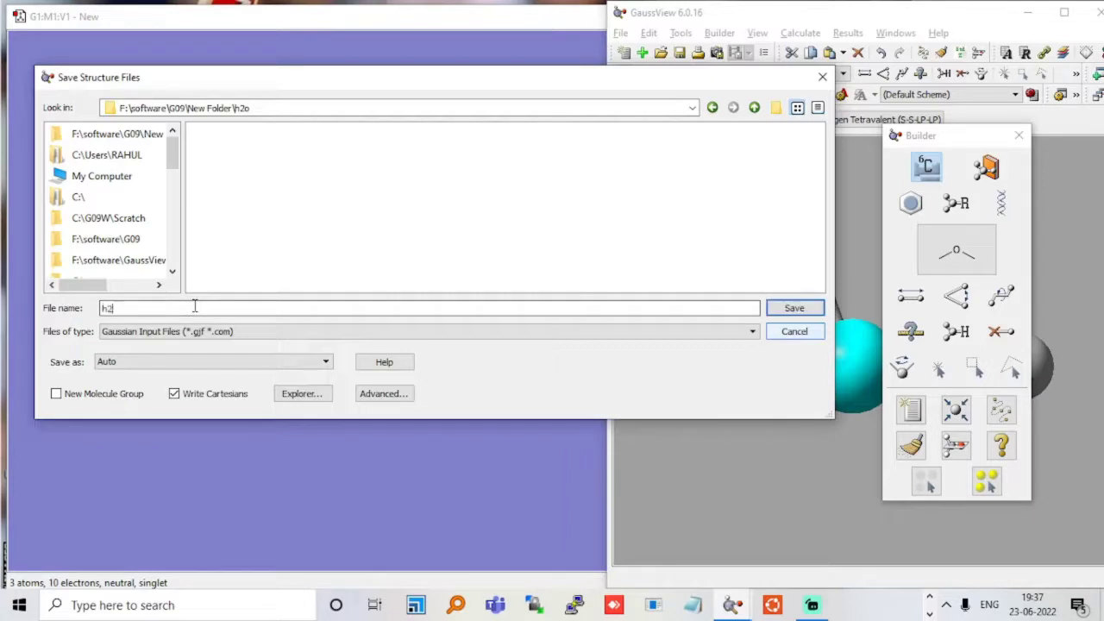
pyautogui.write('o')
pyautogui.press('Return')
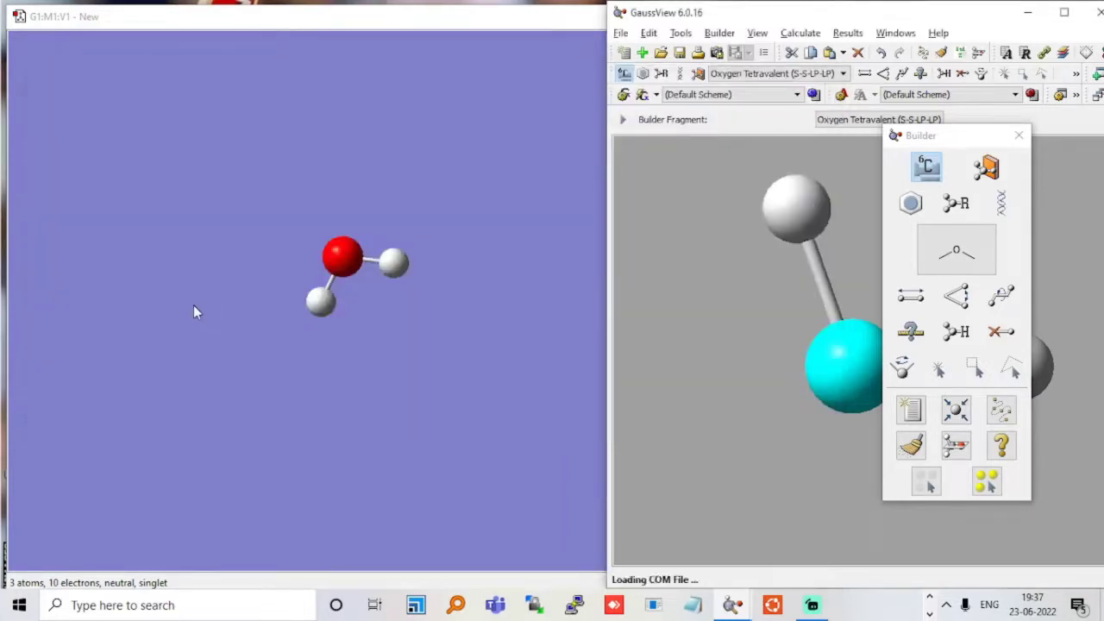
# Step: Open Gaussian Calculation Setup and keep job type Energy with Hartree-Fock and the 3-21G basis
pyautogui.click(805, 34)
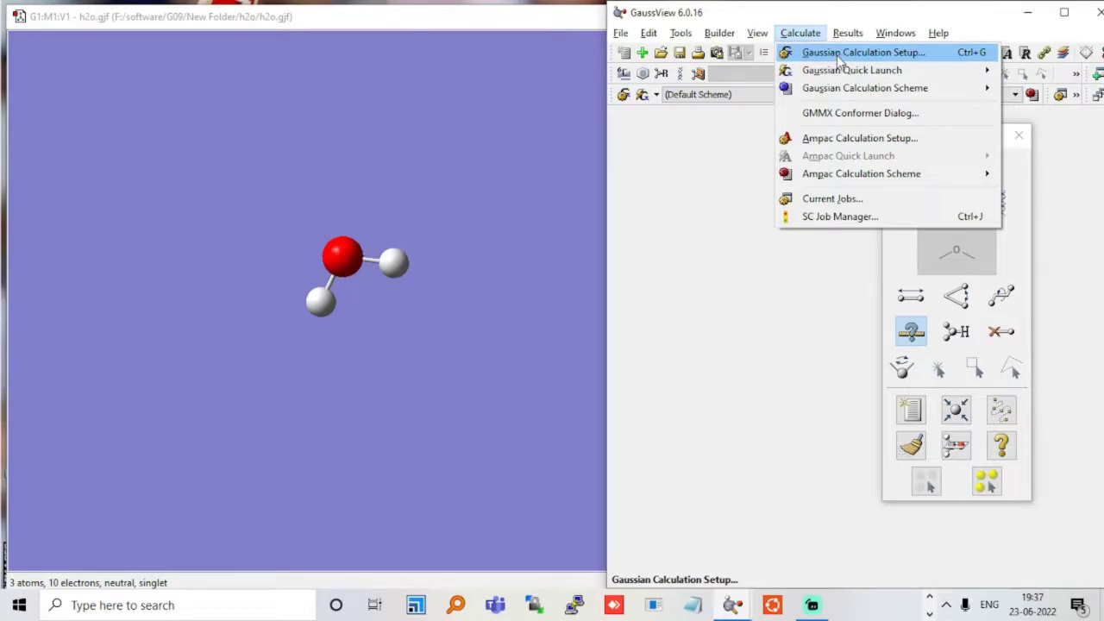
pyautogui.click(838, 56)
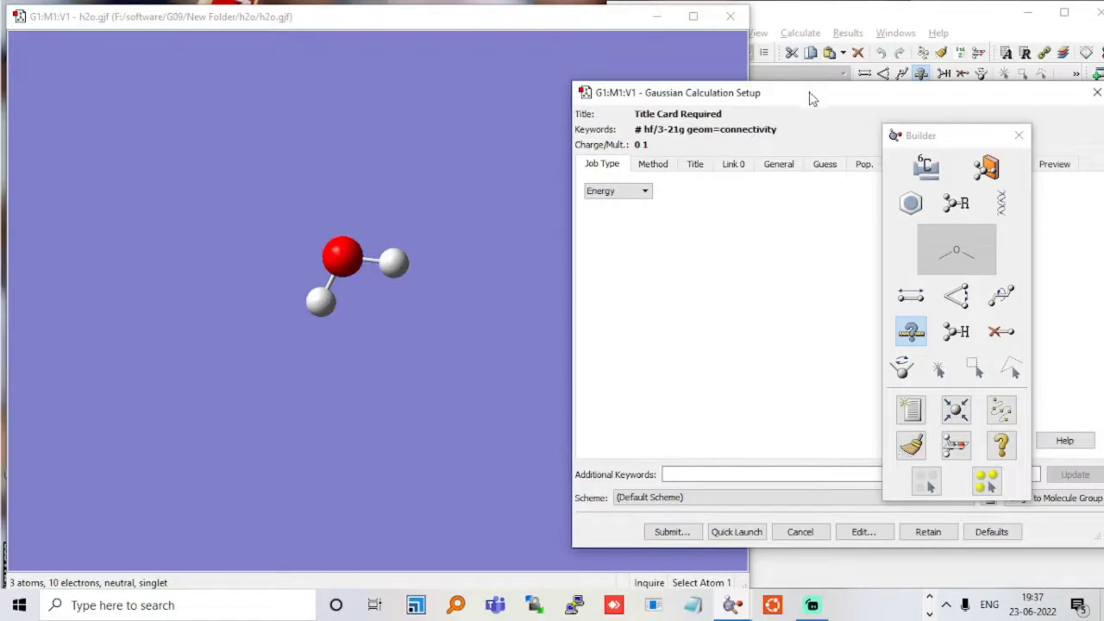
pyautogui.moveTo(810, 97); pyautogui.dragTo(421, 96)
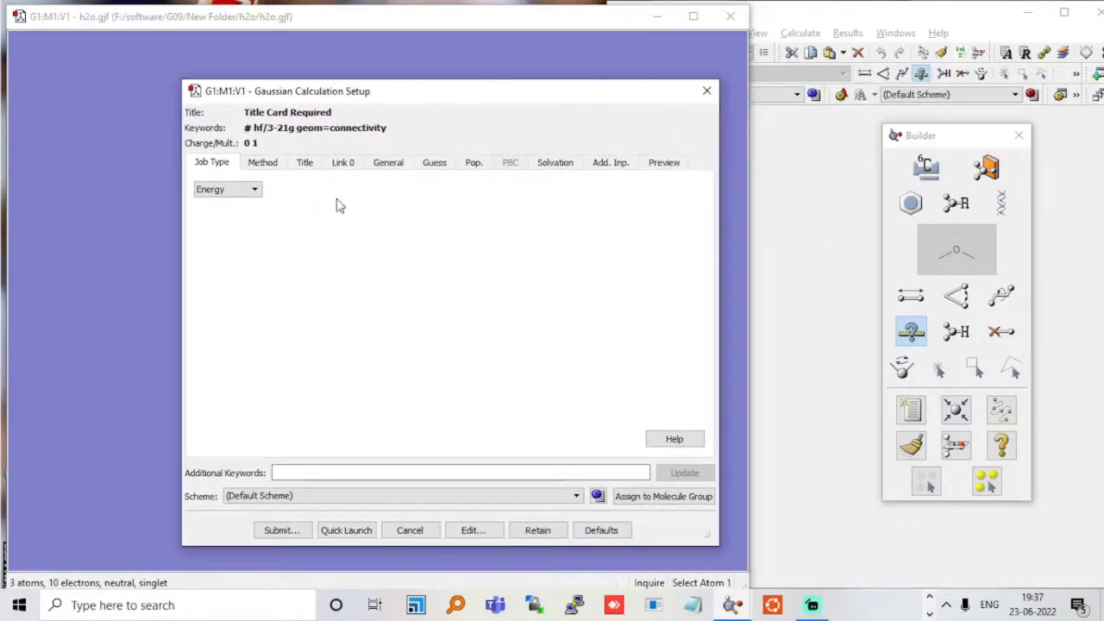
pyautogui.click(259, 191)
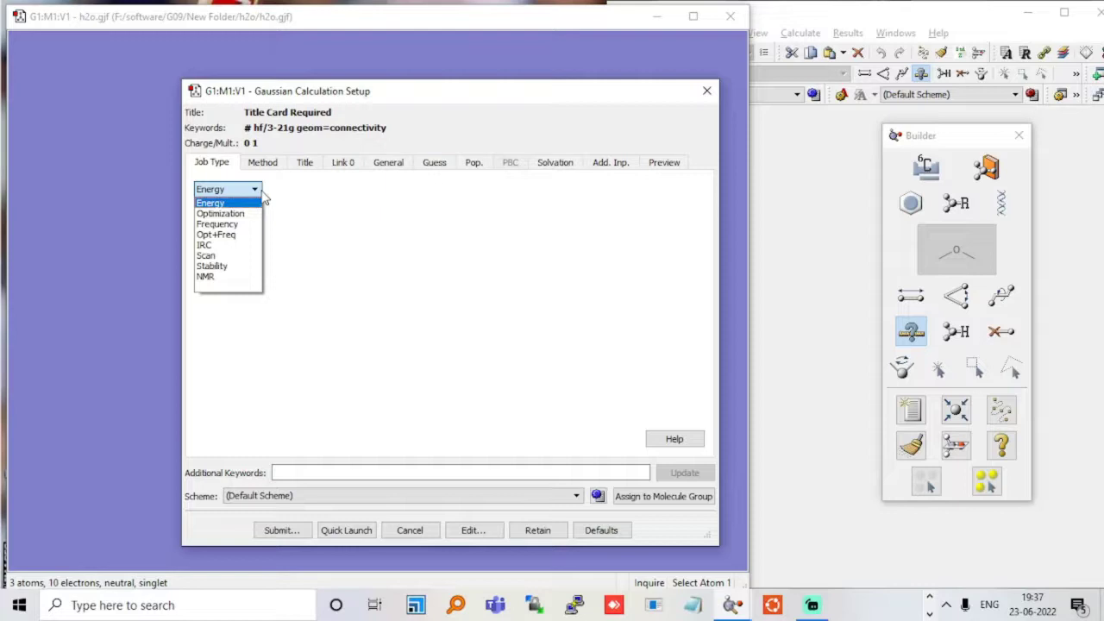
pyautogui.click(248, 203)
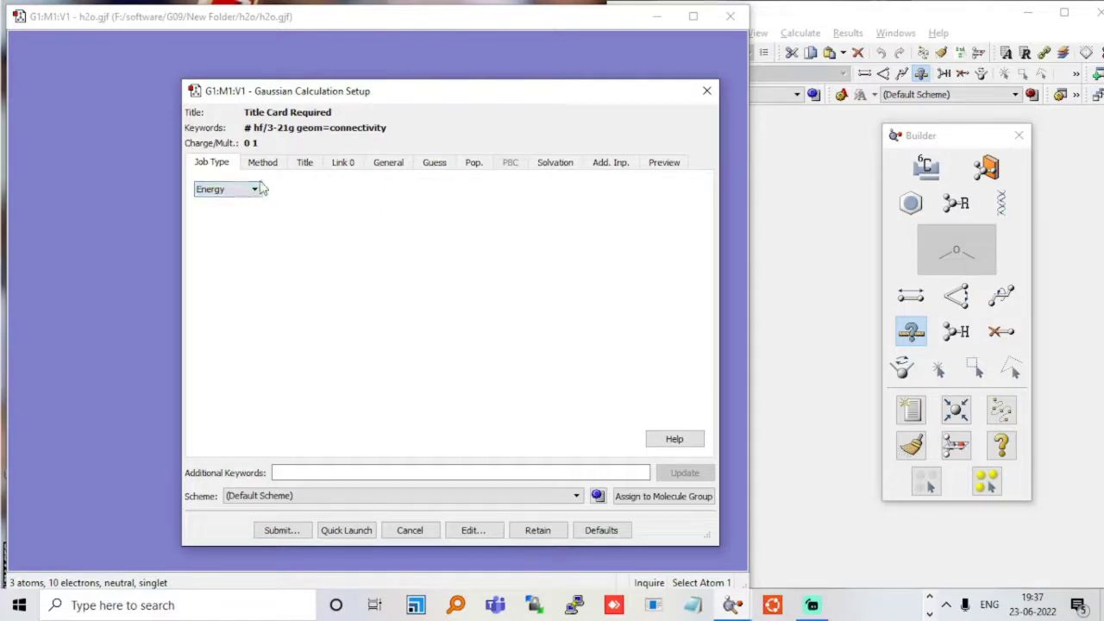
pyautogui.click(266, 167)
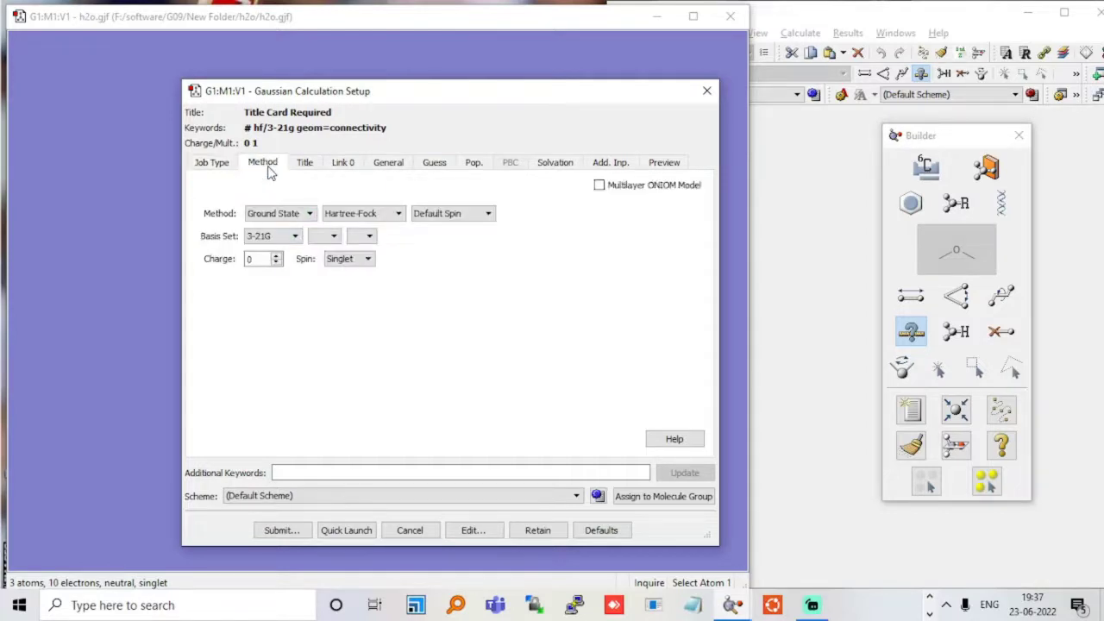
pyautogui.click(295, 237)
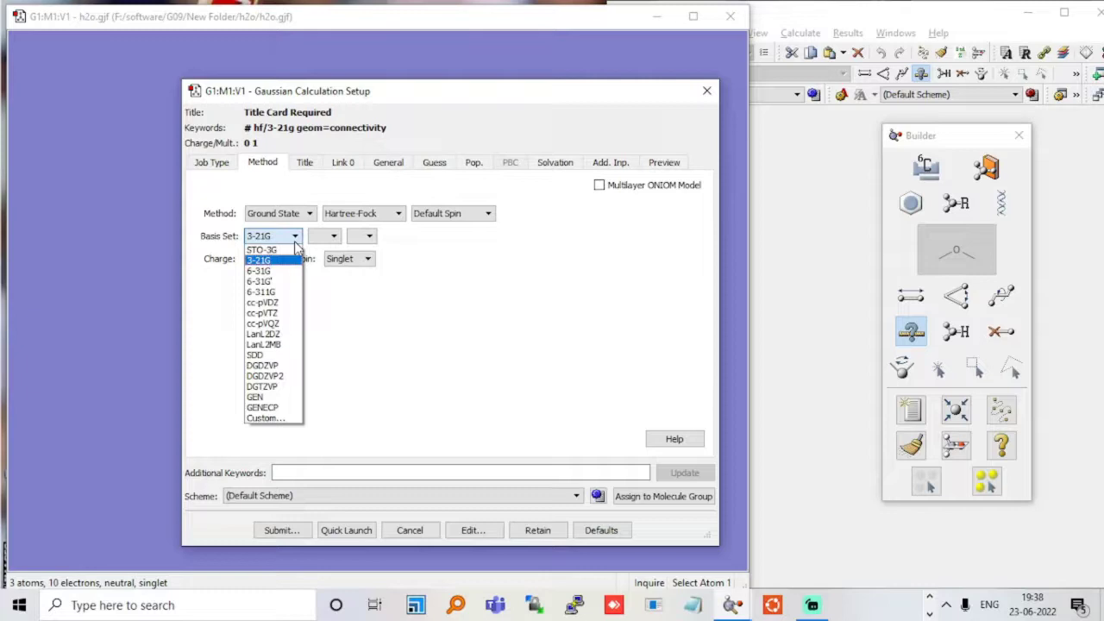
pyautogui.click(295, 238)
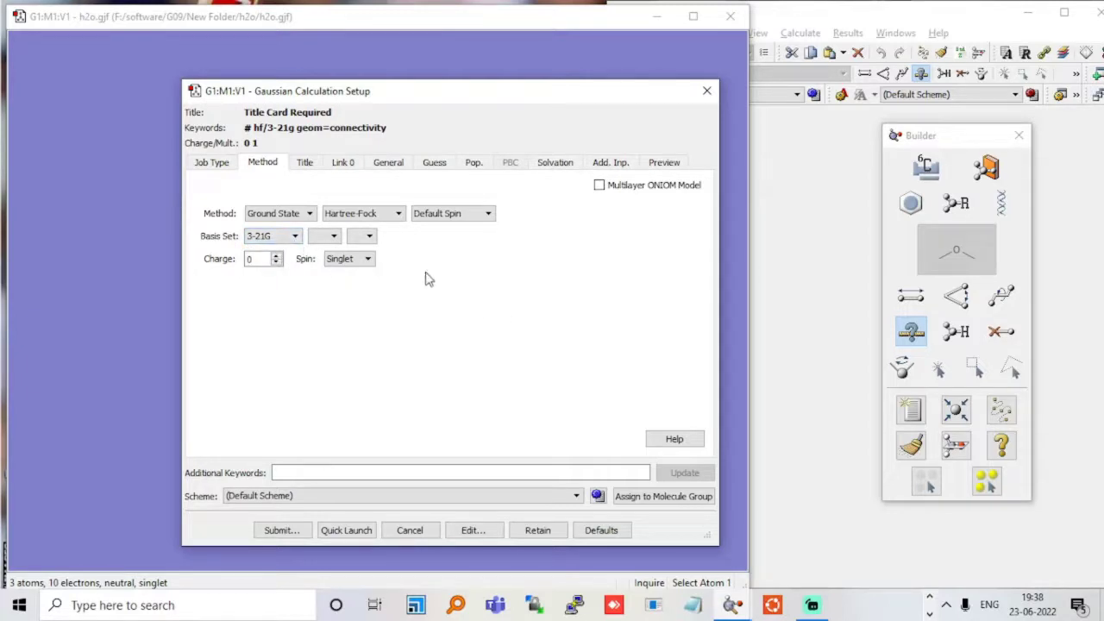
# Step: Replace the default 'Title Card Required' job title with 'water Energy'
pyautogui.click(306, 165)
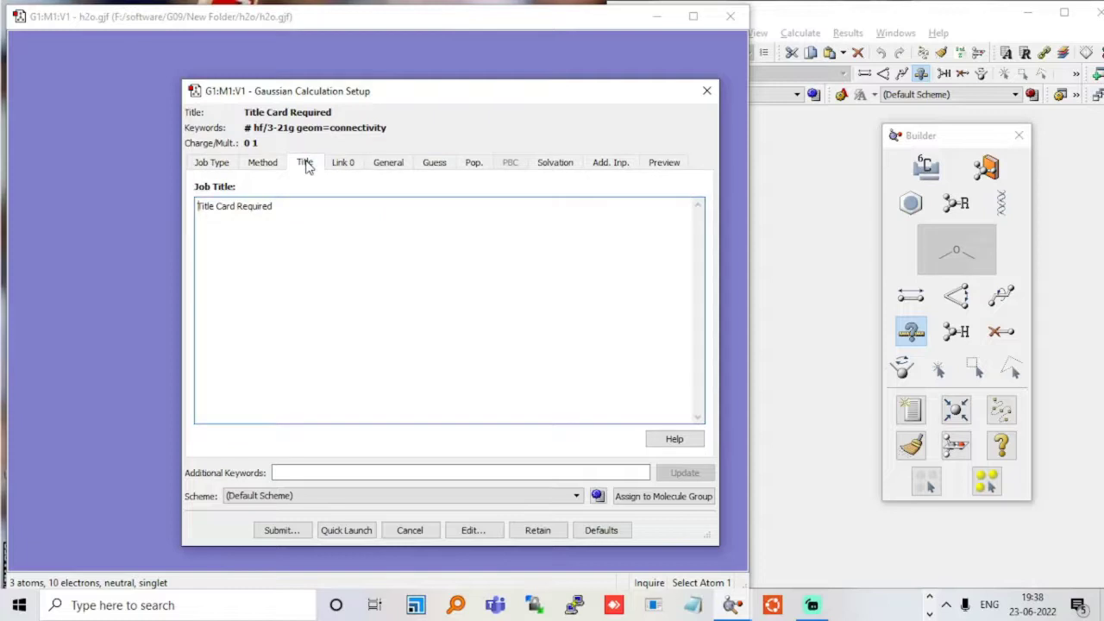
pyautogui.click(299, 215)
pyautogui.press('BackSpace')
pyautogui.press('BackSpace')
pyautogui.press('BackSpace')
pyautogui.press('BackSpace')
pyautogui.press('BackSpace')
pyautogui.press('BackSpace')
pyautogui.press('BackSpace')
pyautogui.press('BackSpace')
pyautogui.press('BackSpace')
pyautogui.press('BackSpace')
pyautogui.press('BackSpace')
pyautogui.press('BackSpace')
pyautogui.press('BackSpace')
pyautogui.press('BackSpace')
pyautogui.press('BackSpace')
pyautogui.press('BackSpace')
pyautogui.press('BackSpace')
pyautogui.press('BackSpace')
pyautogui.press('BackSpace')
pyautogui.press('BackSpace')
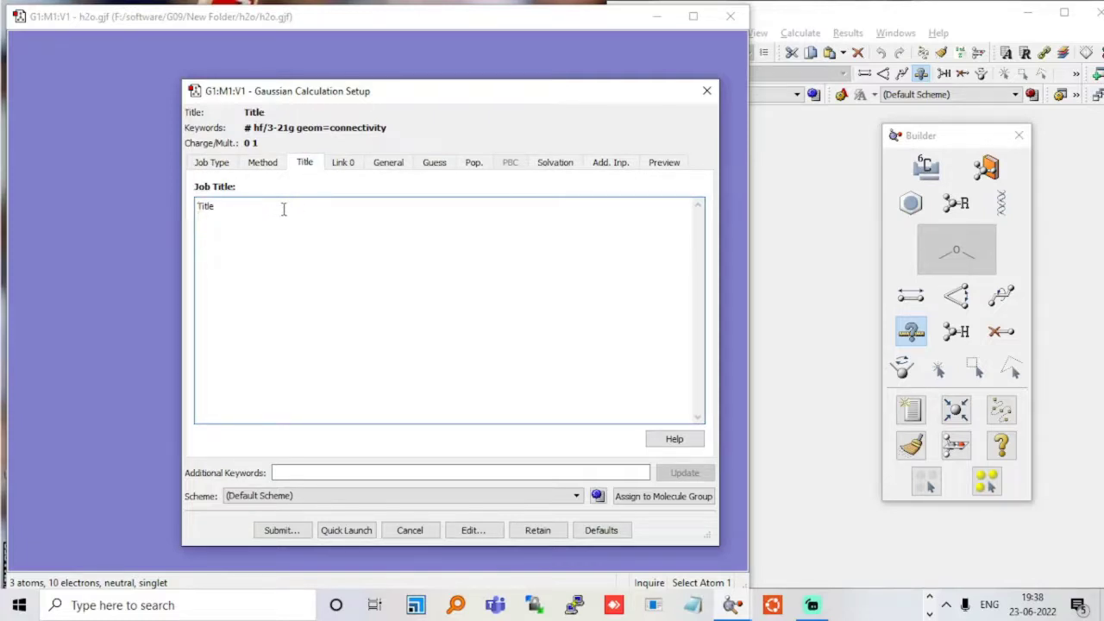
pyautogui.write('water Energ')
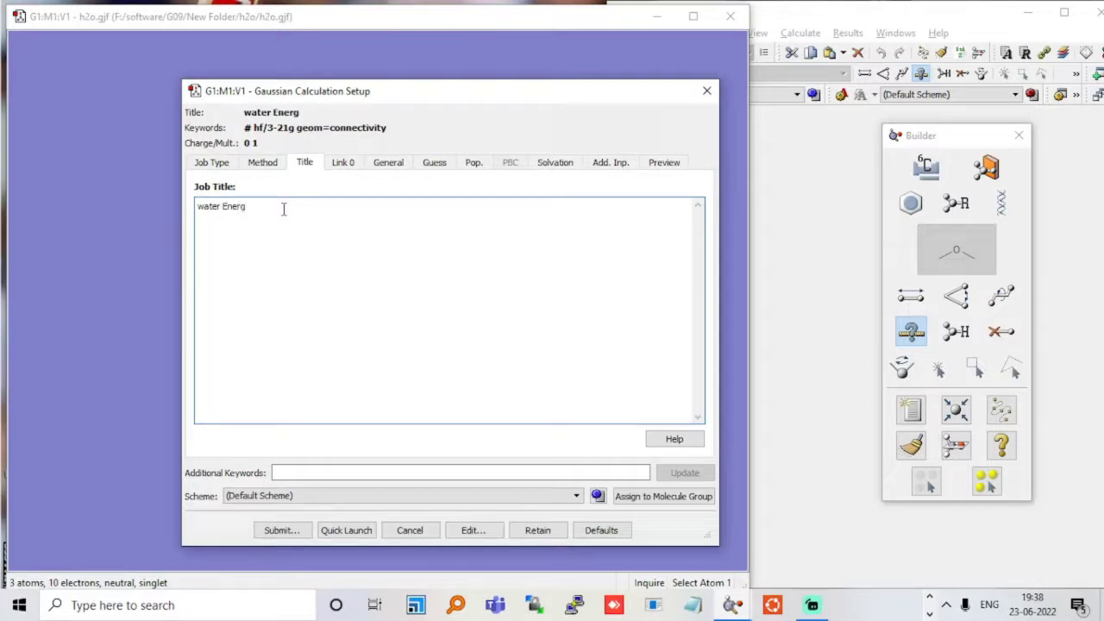
pyautogui.write('y')
# Step: Leave Link 0 memory limit and shared processors at Default and old checkpoint at No
pyautogui.click(349, 162)
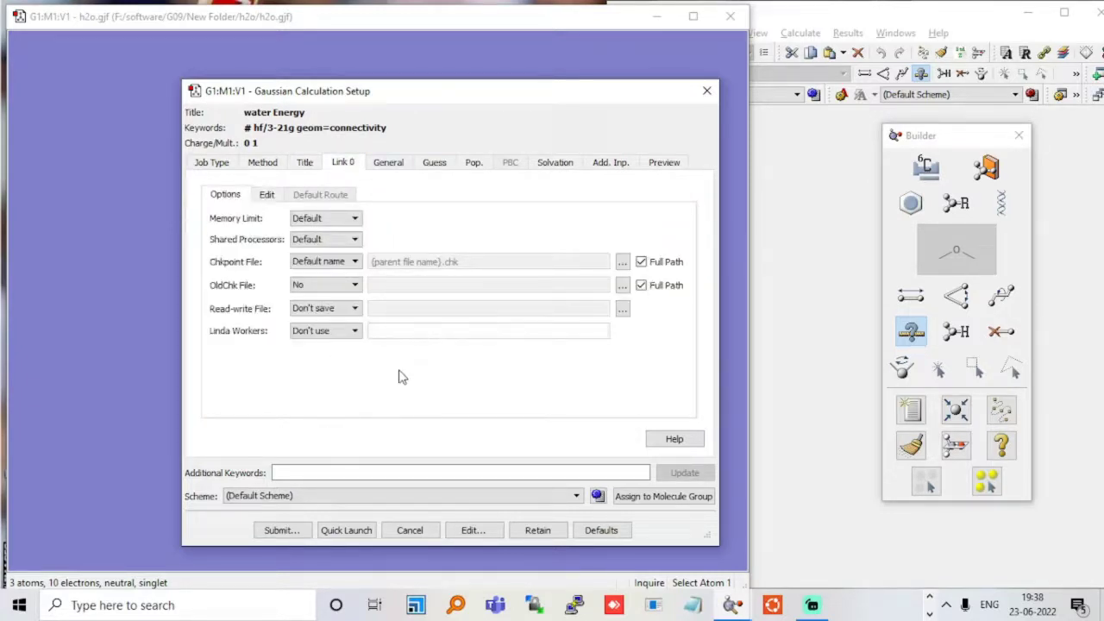
pyautogui.click(354, 248)
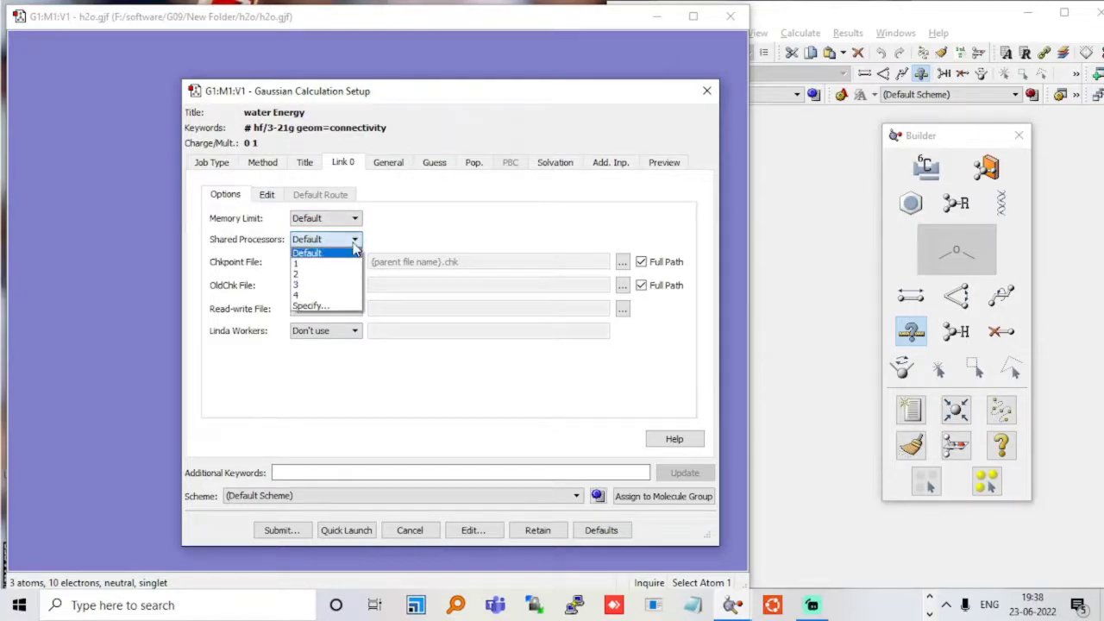
pyautogui.click(354, 248)
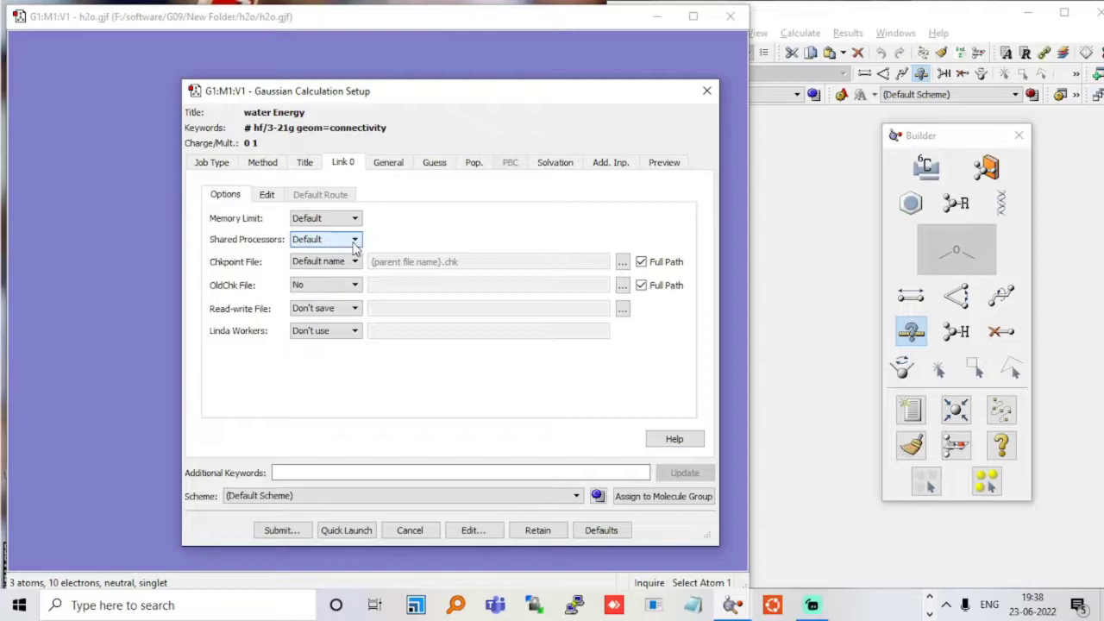
pyautogui.click(355, 221)
pyautogui.click(356, 222)
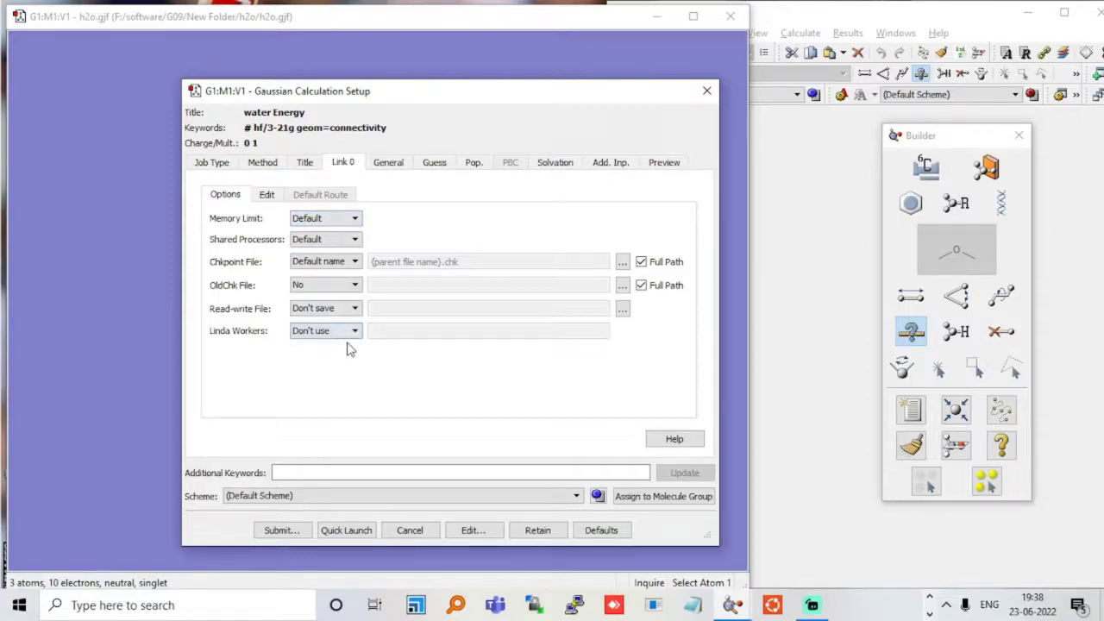
pyautogui.click(352, 288)
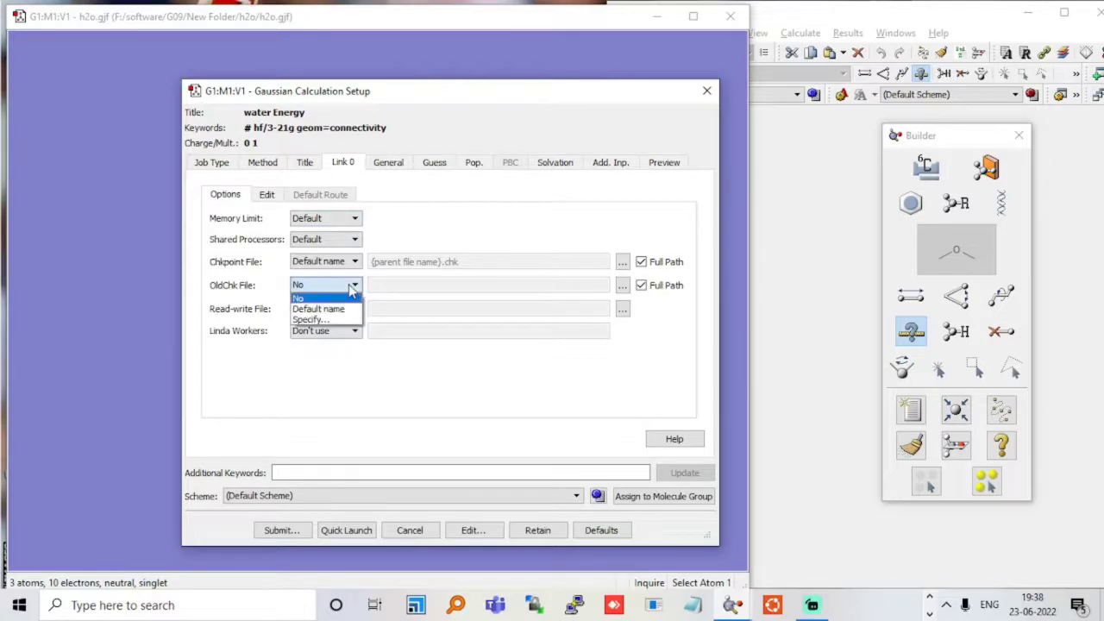
pyautogui.click(352, 288)
pyautogui.click(352, 290)
pyautogui.click(352, 290)
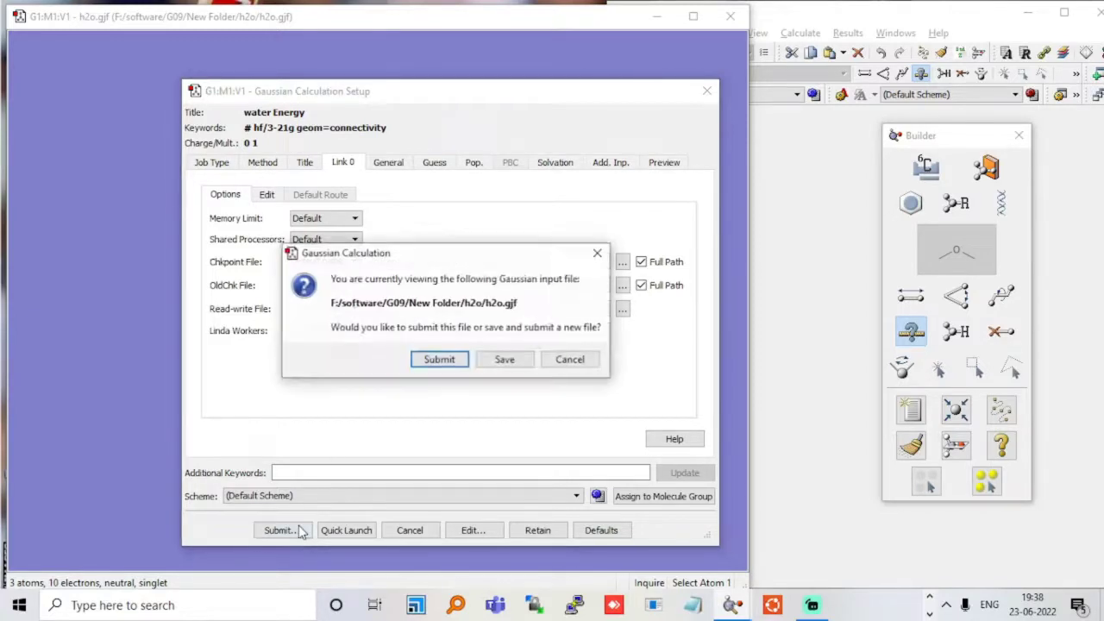
# Step: Submit the existing h2o.gjf unchanged and confirm sending it to Gaussian
pyautogui.click(440, 360)
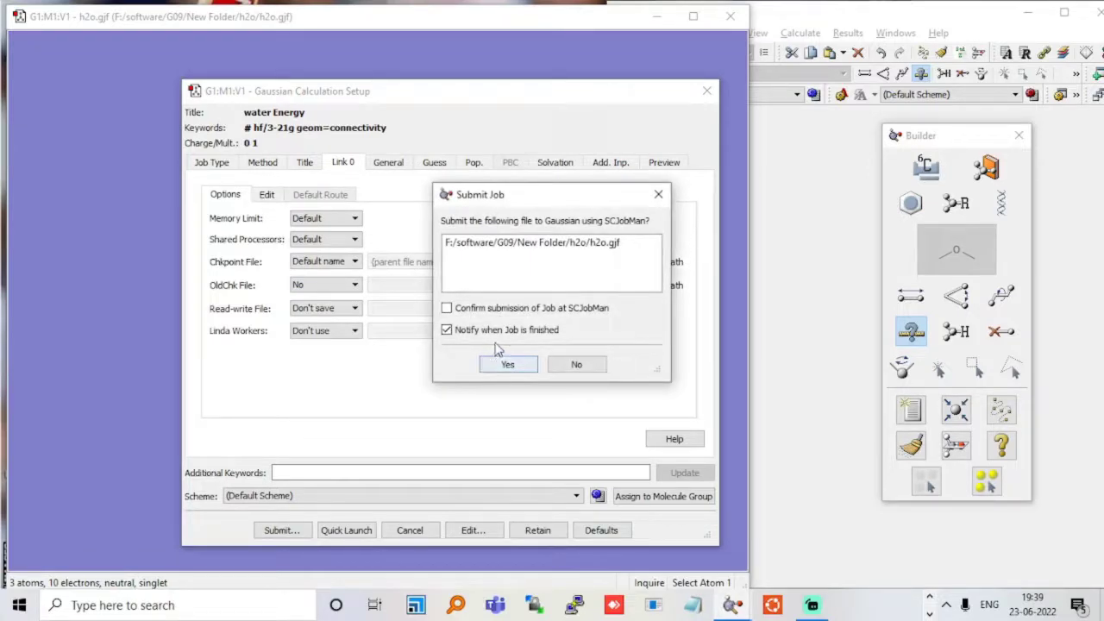
pyautogui.click(508, 365)
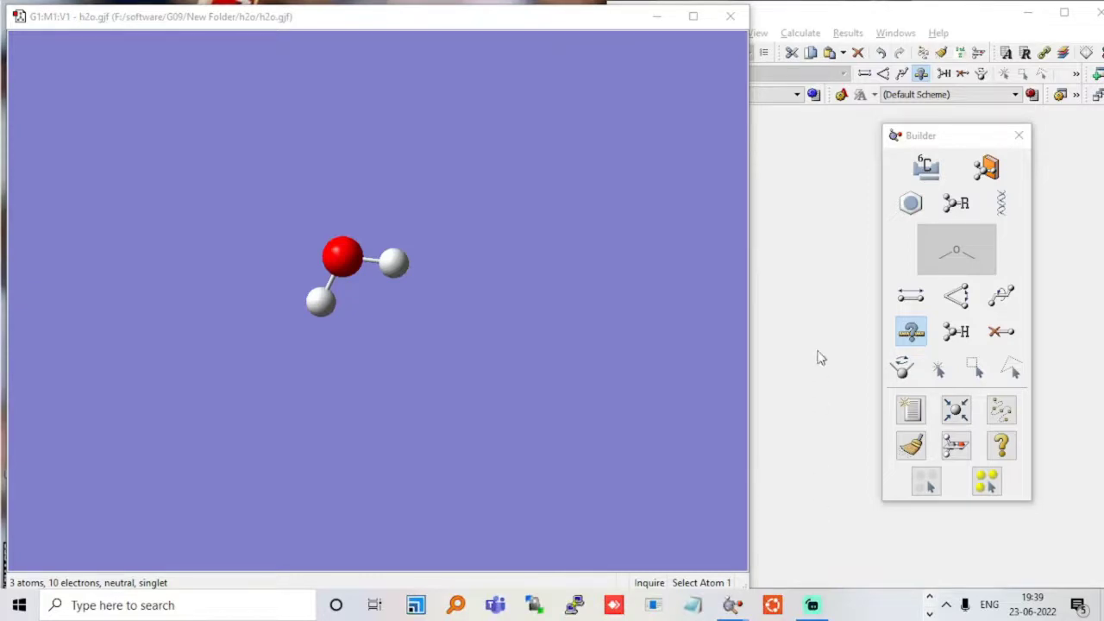
# Step: Reopen Gaussian Calculation Setup, bringing up the completed-job list with h2o.chk and h2o.log
pyautogui.click(841, 36)
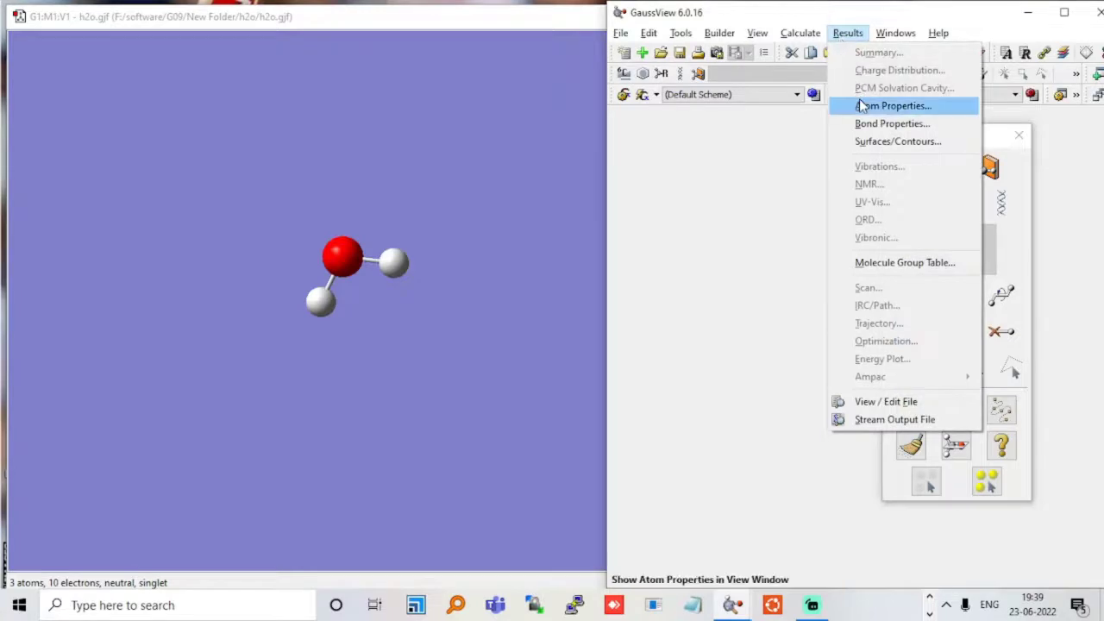
pyautogui.moveTo(789, 30)
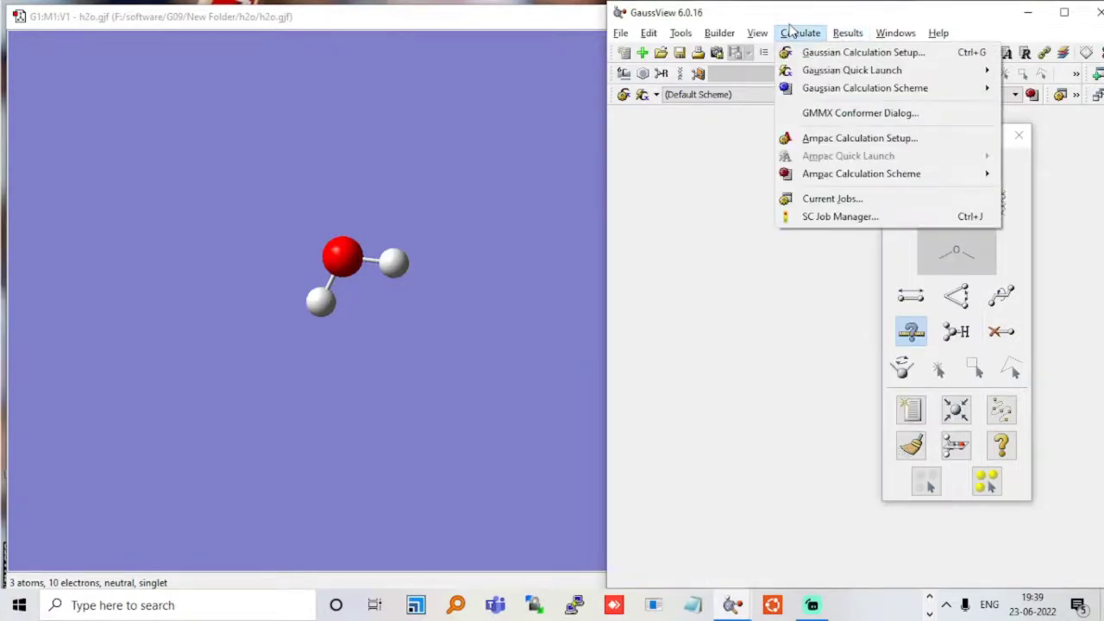
pyautogui.moveTo(818, 88)
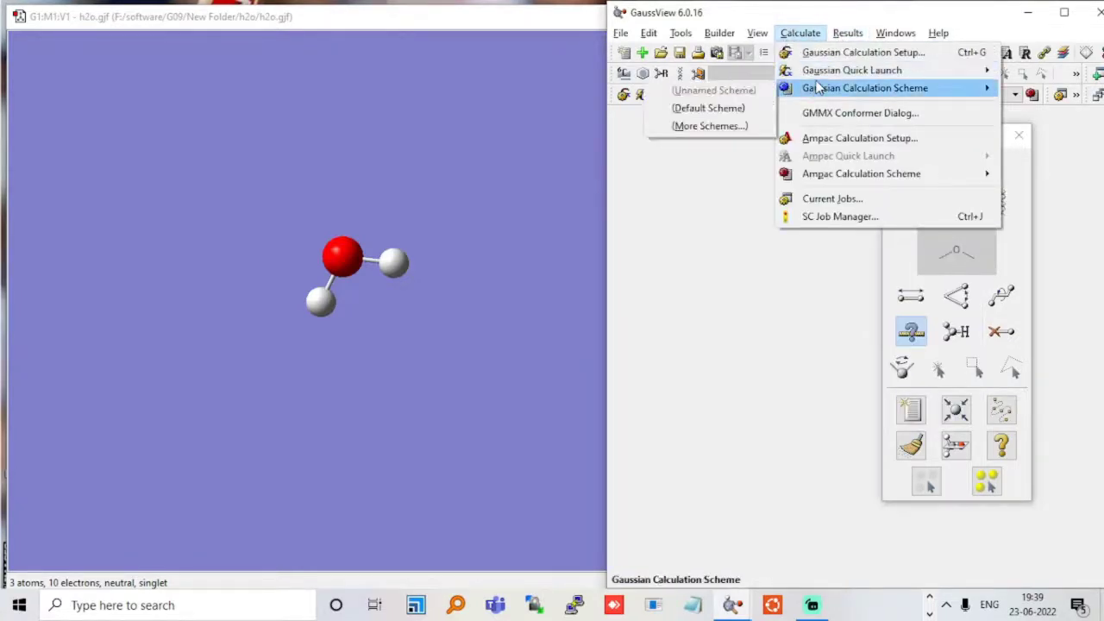
pyautogui.click(824, 52)
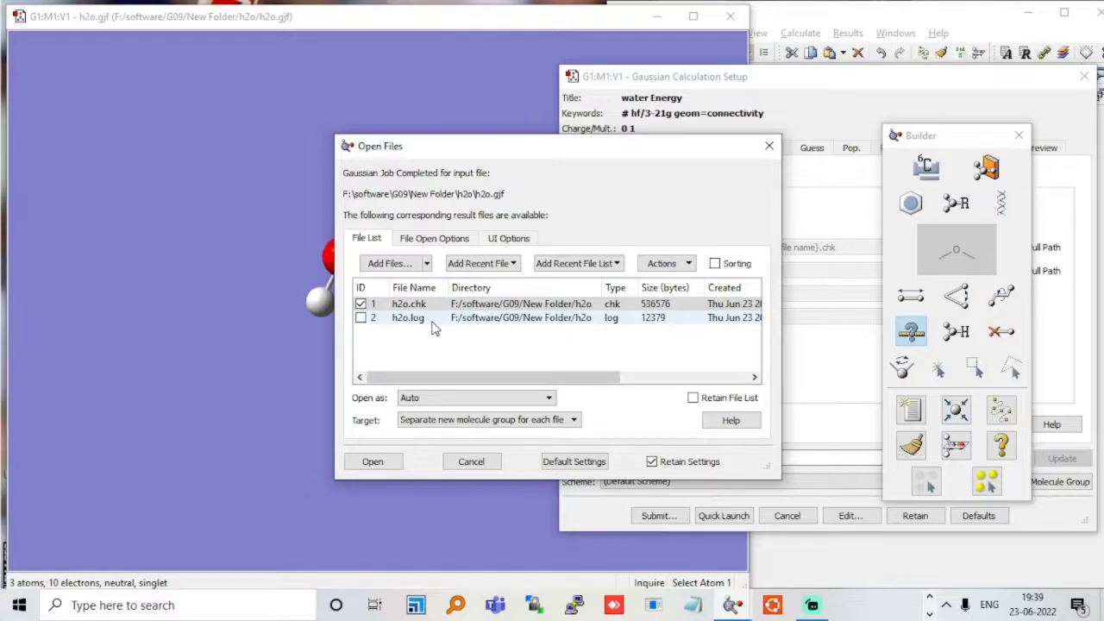
# Step: Review the file-open options and file list, close the dialog unopened, and switch to File Explorer
pyautogui.click(441, 238)
pyautogui.click(378, 240)
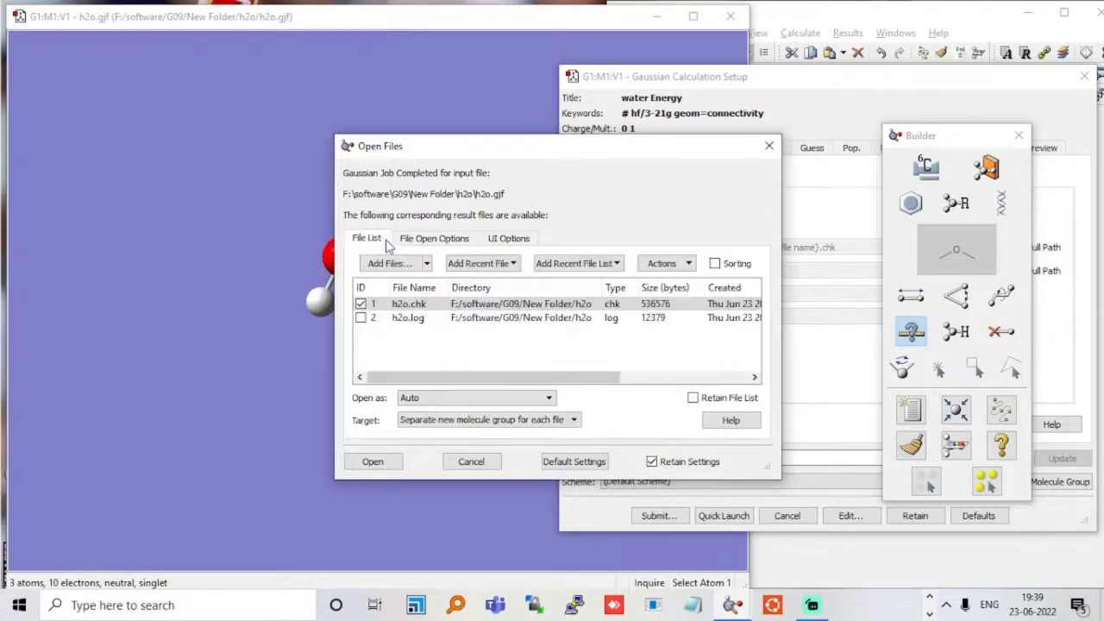
pyautogui.click(425, 239)
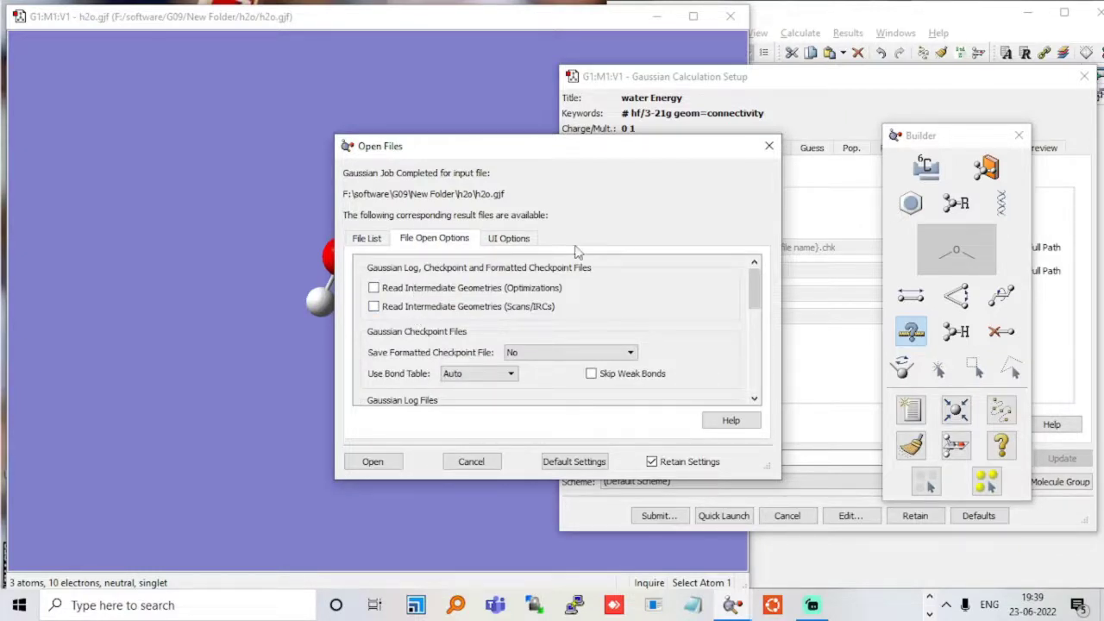
pyautogui.click(768, 146)
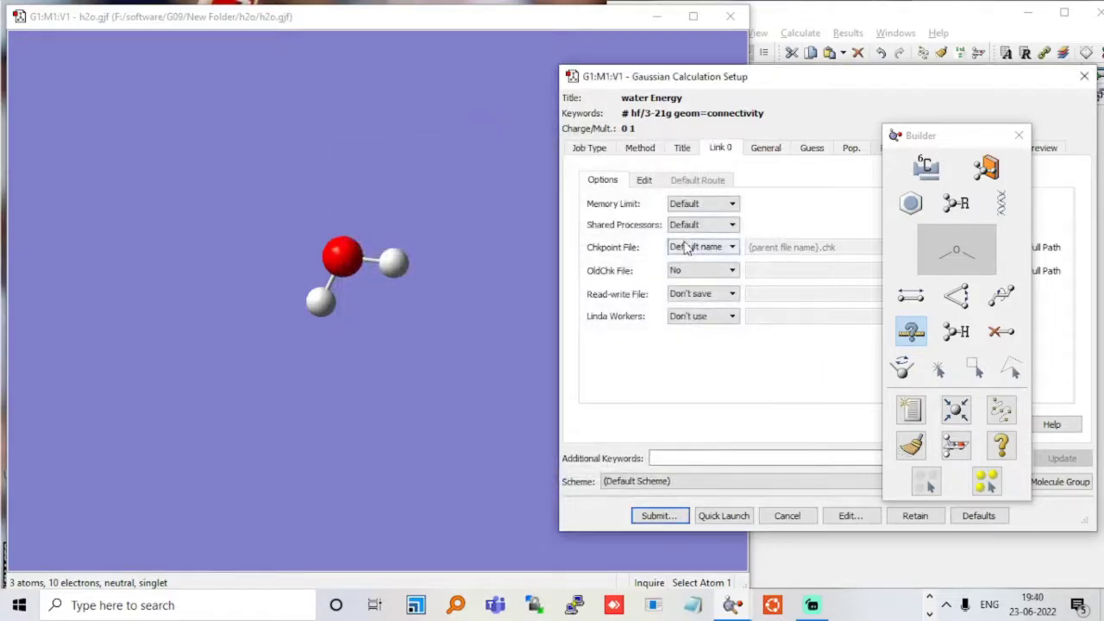
pyautogui.click(928, 597)
pyautogui.moveTo(413, 605)
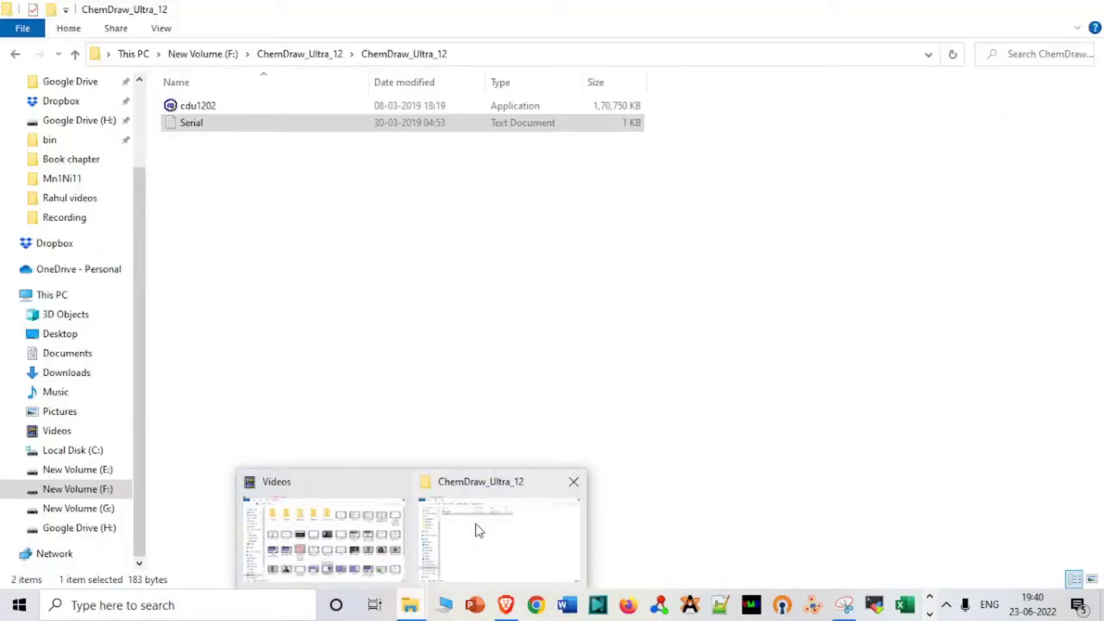
# Step: Open the h2o log from F:\software\G09\New Folder\h2o in GaussView via Open with
pyautogui.click(479, 531)
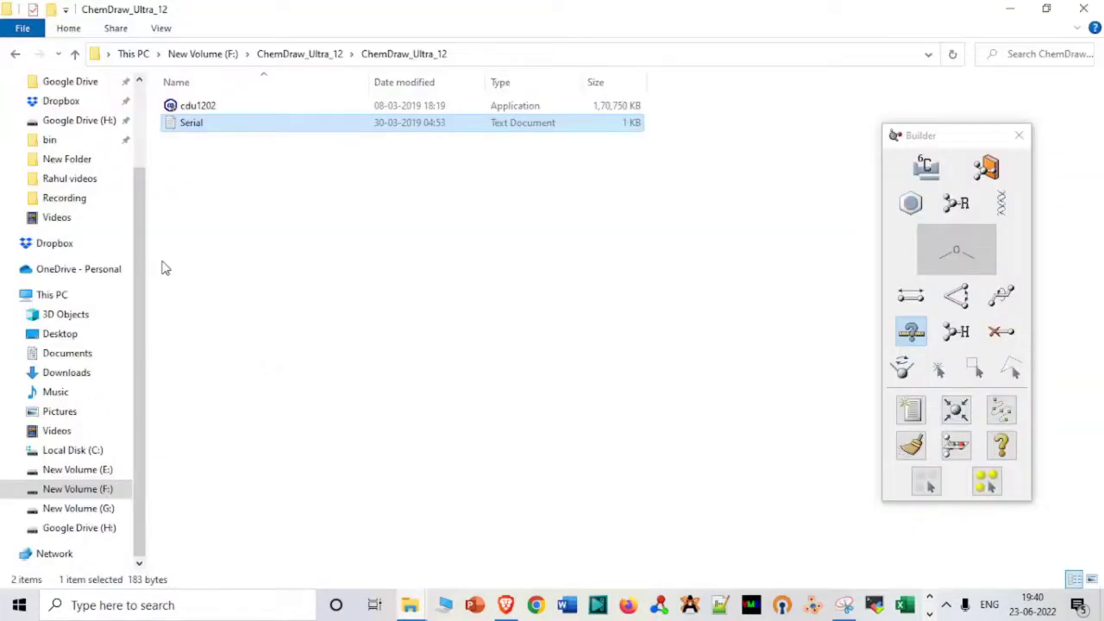
pyautogui.click(90, 161)
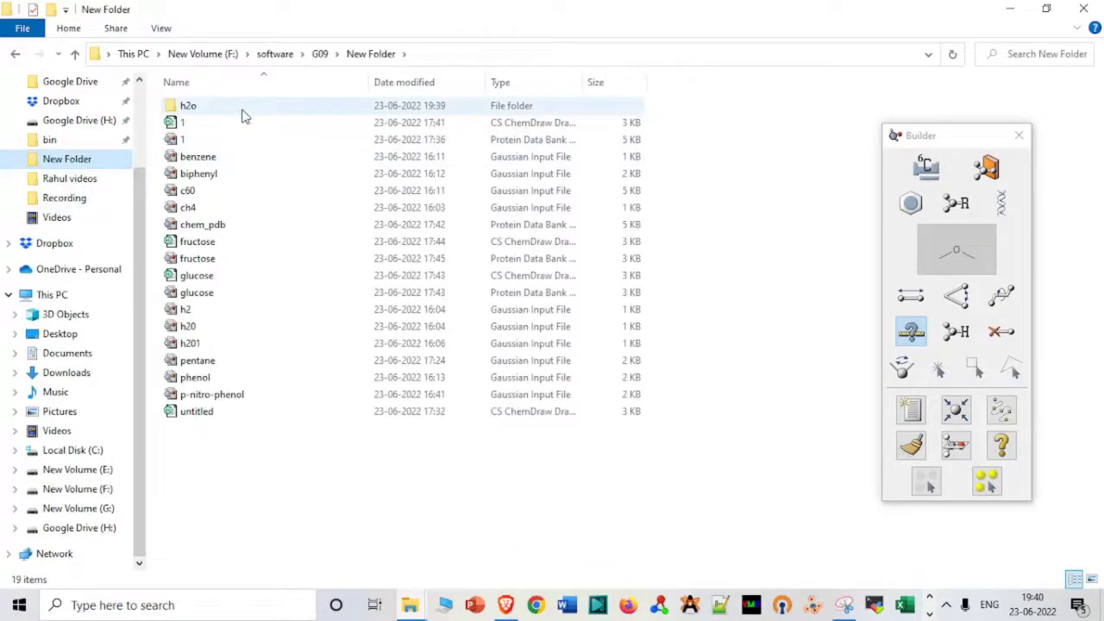
pyautogui.doubleClick(244, 113)
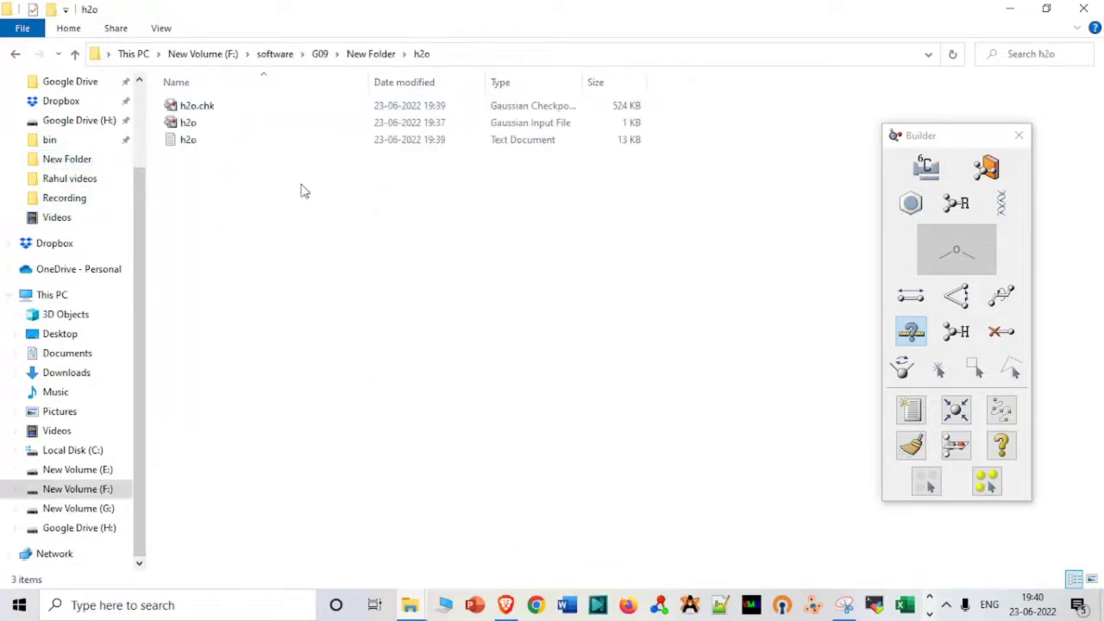
pyautogui.doubleClick(258, 147)
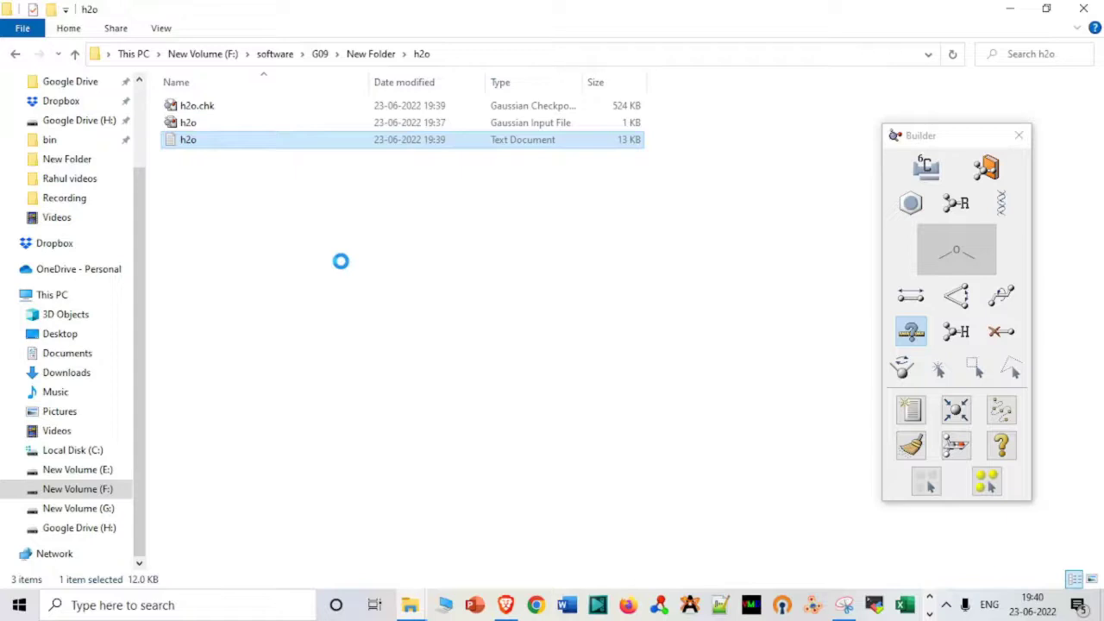
pyautogui.rightClick(259, 143)
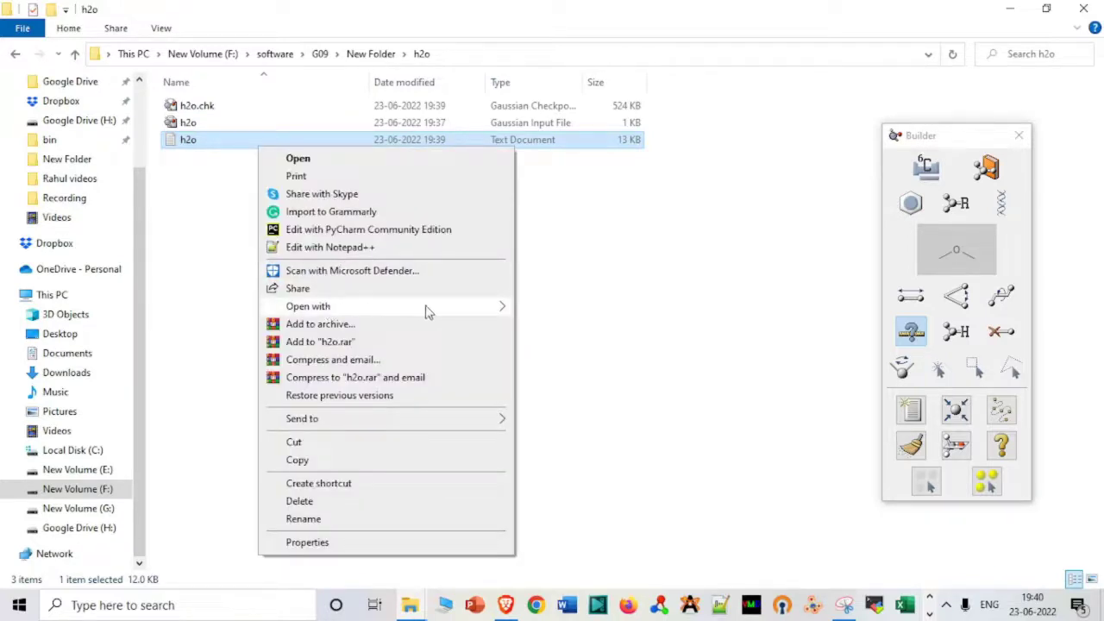
pyautogui.moveTo(429, 311)
pyautogui.click(547, 313)
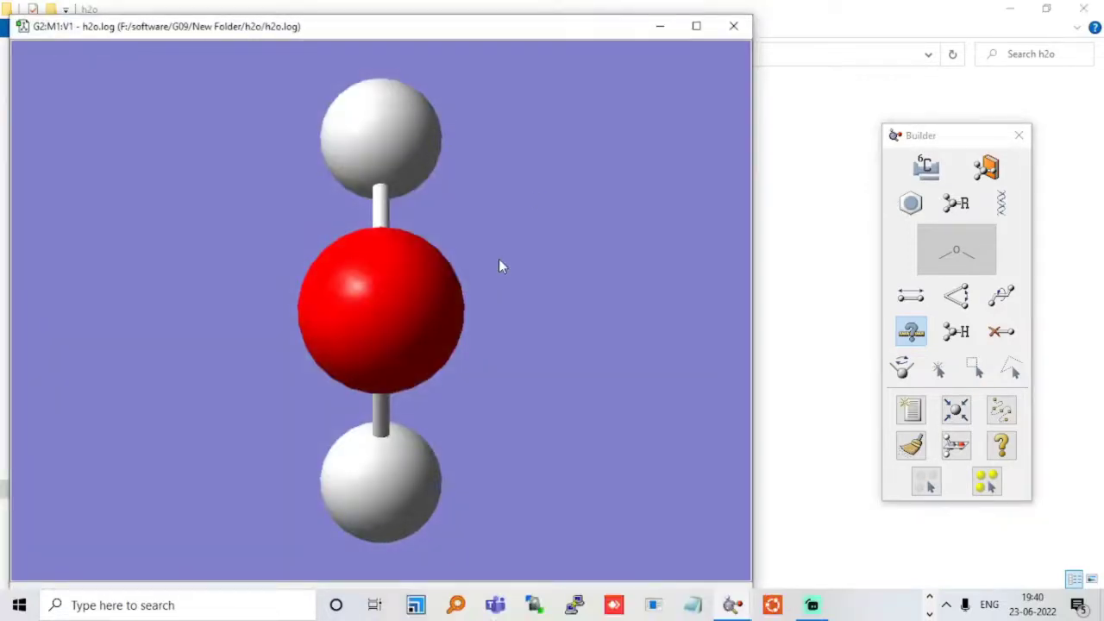
# Step: Close the h2o.log window, the Builder palette and the calculation setup, minimizing Explorer
pyautogui.click(729, 31)
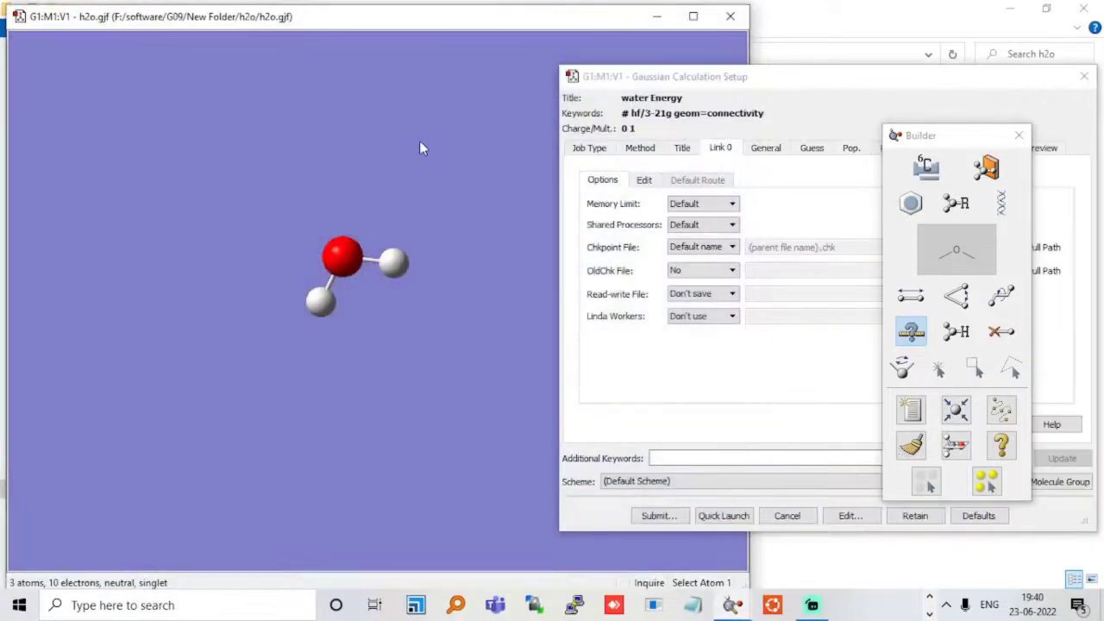
pyautogui.click(1019, 135)
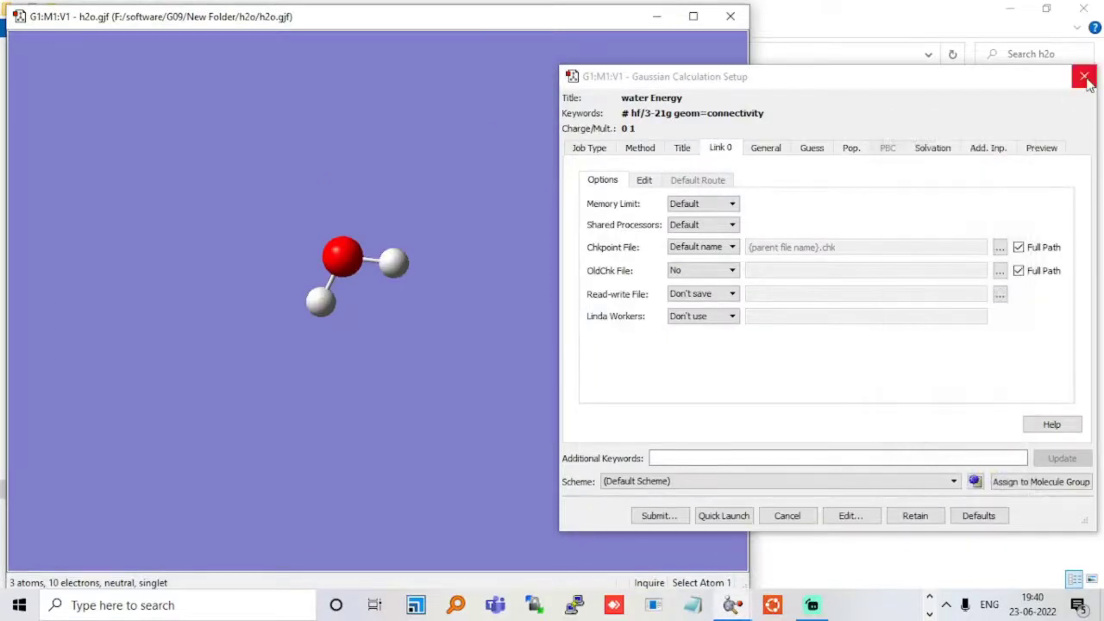
pyautogui.click(1018, 10)
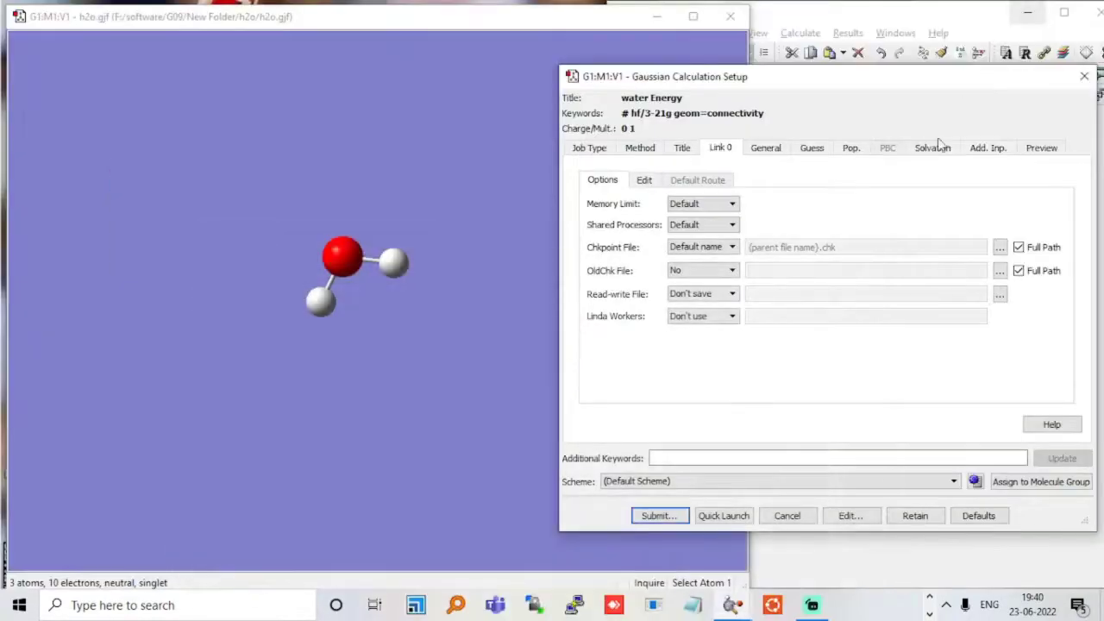
pyautogui.click(1084, 76)
pyautogui.click(848, 32)
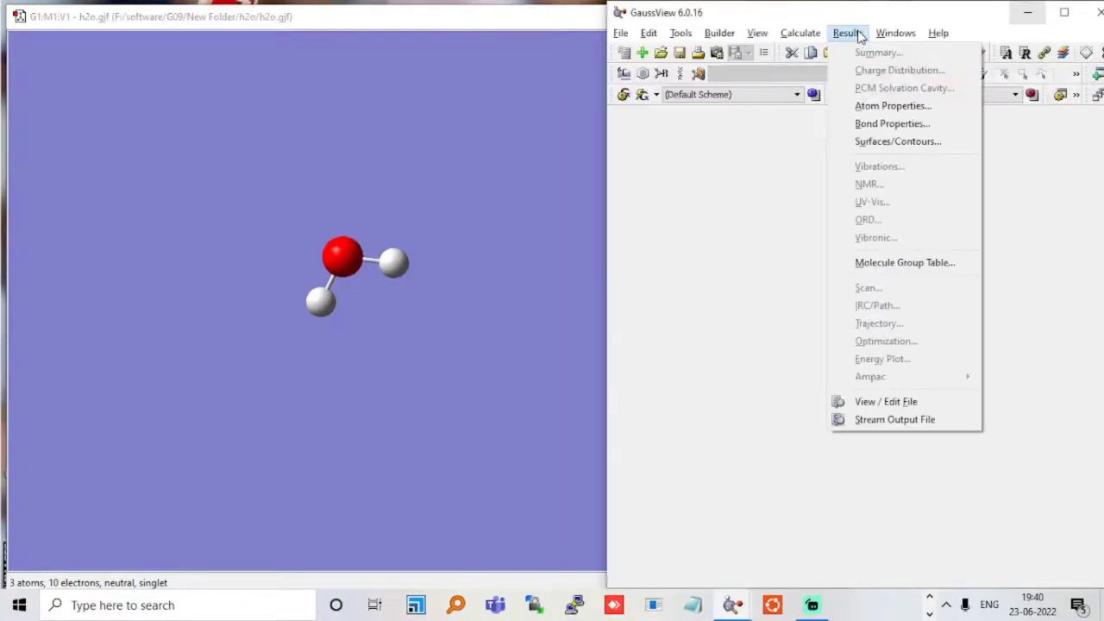
pyautogui.click(894, 419)
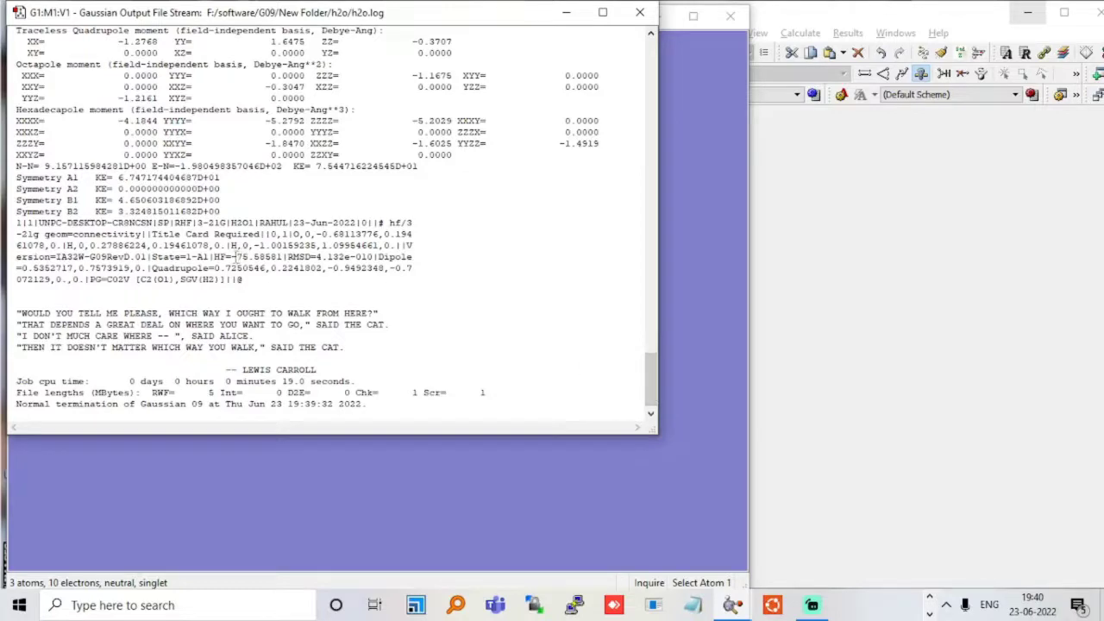
pyautogui.click(643, 14)
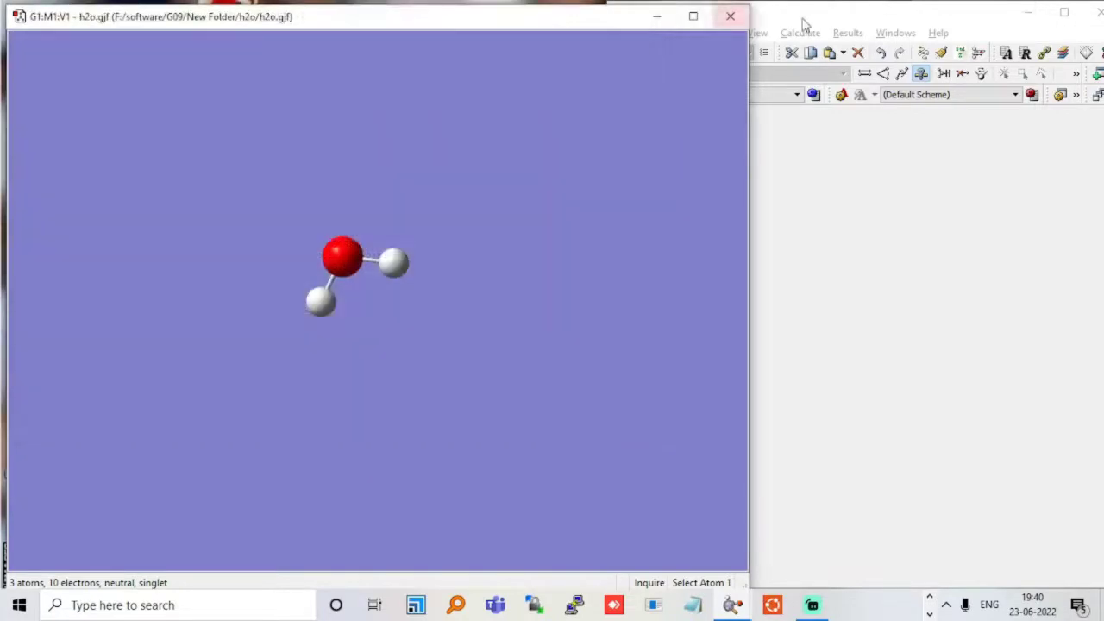
pyautogui.click(843, 33)
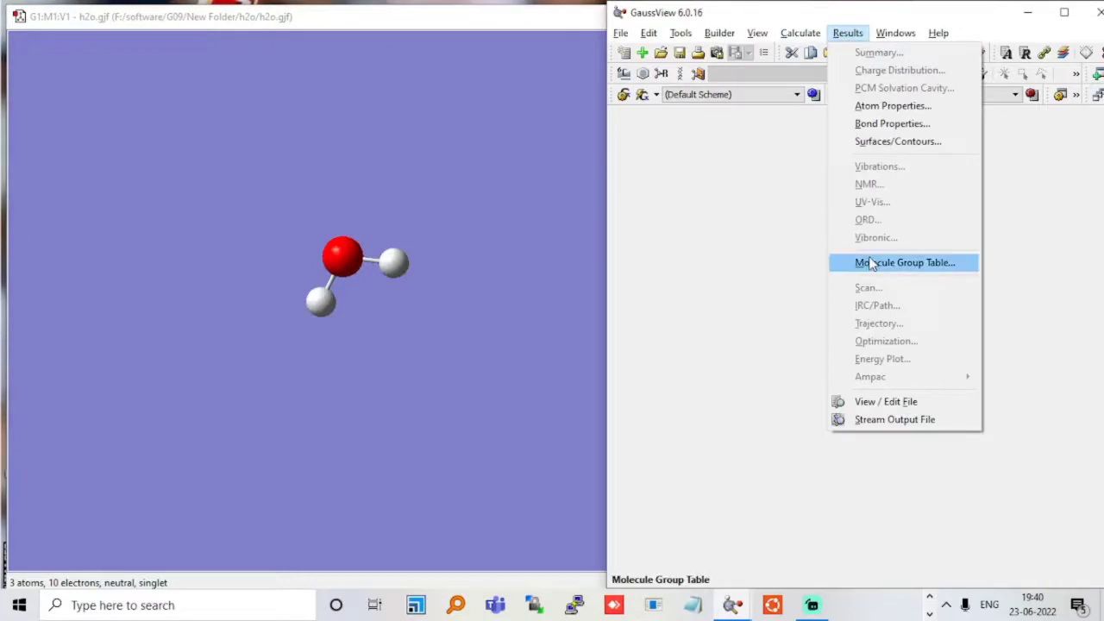
pyautogui.click(873, 400)
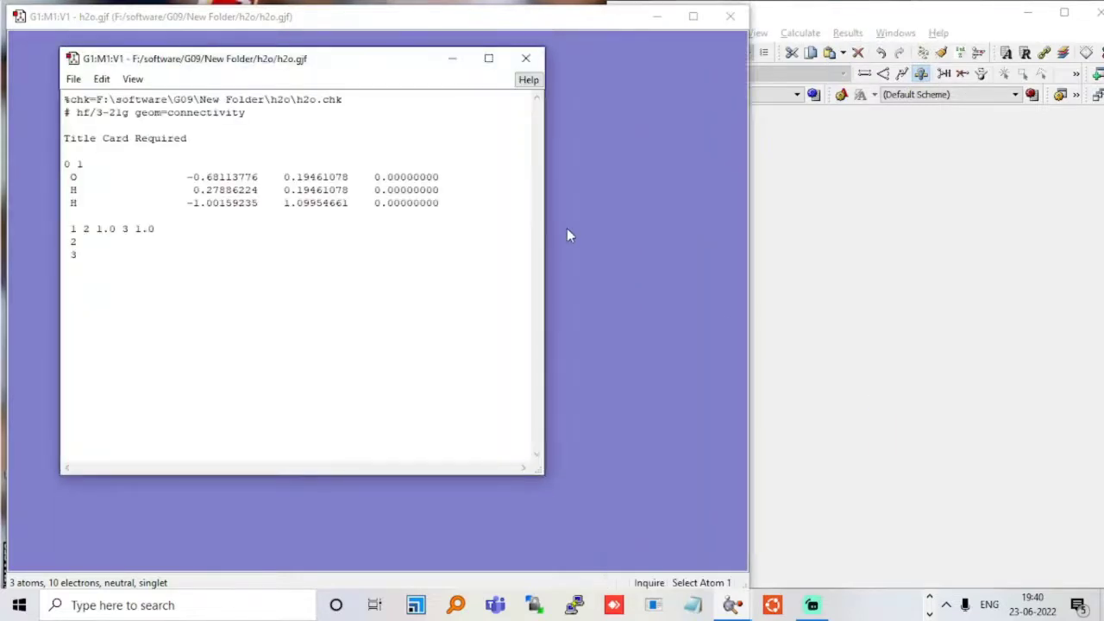
pyautogui.click(536, 58)
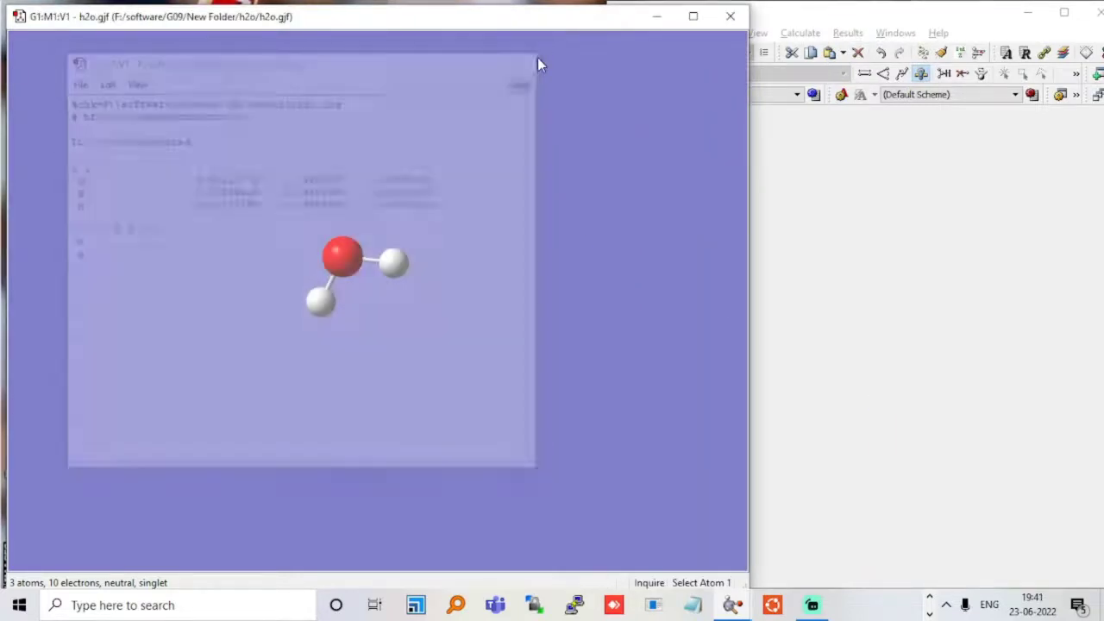
pyautogui.click(875, 154)
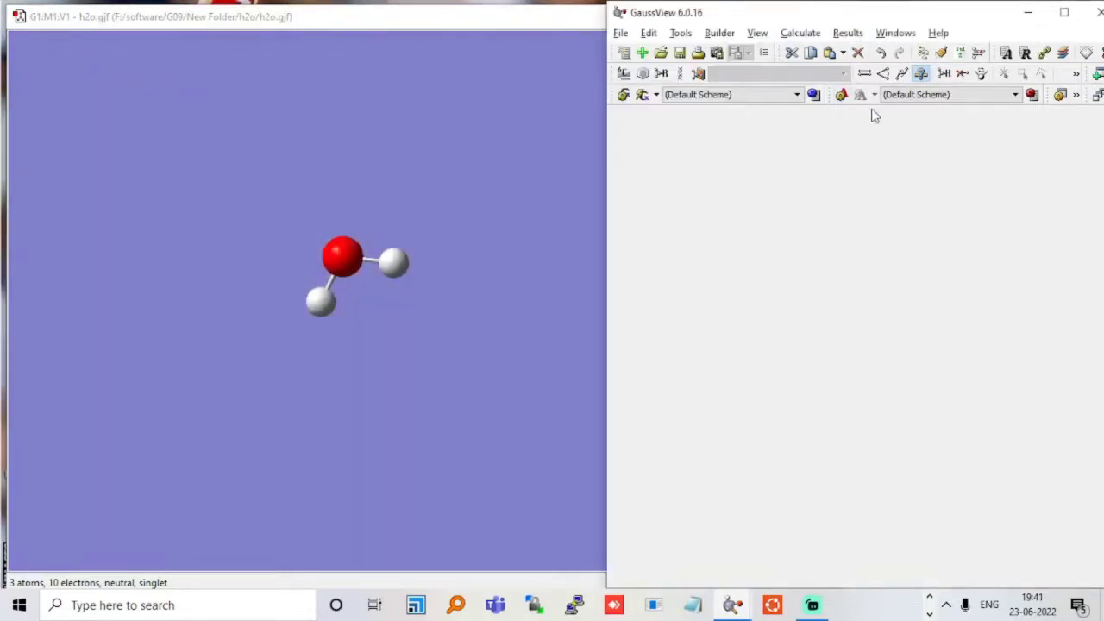
pyautogui.click(848, 35)
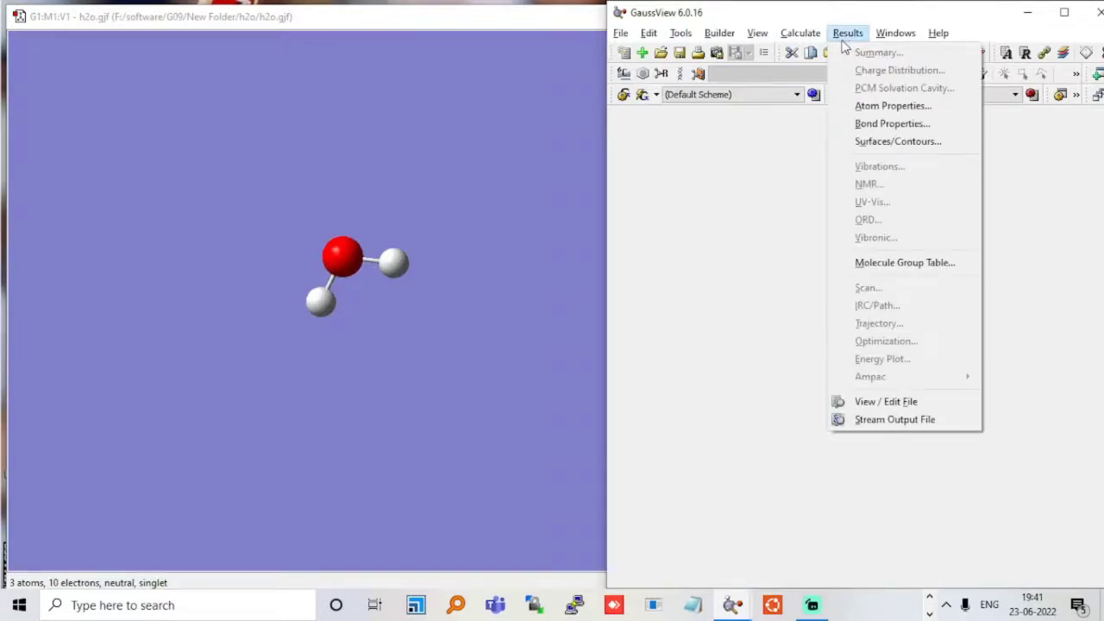
pyautogui.click(863, 20)
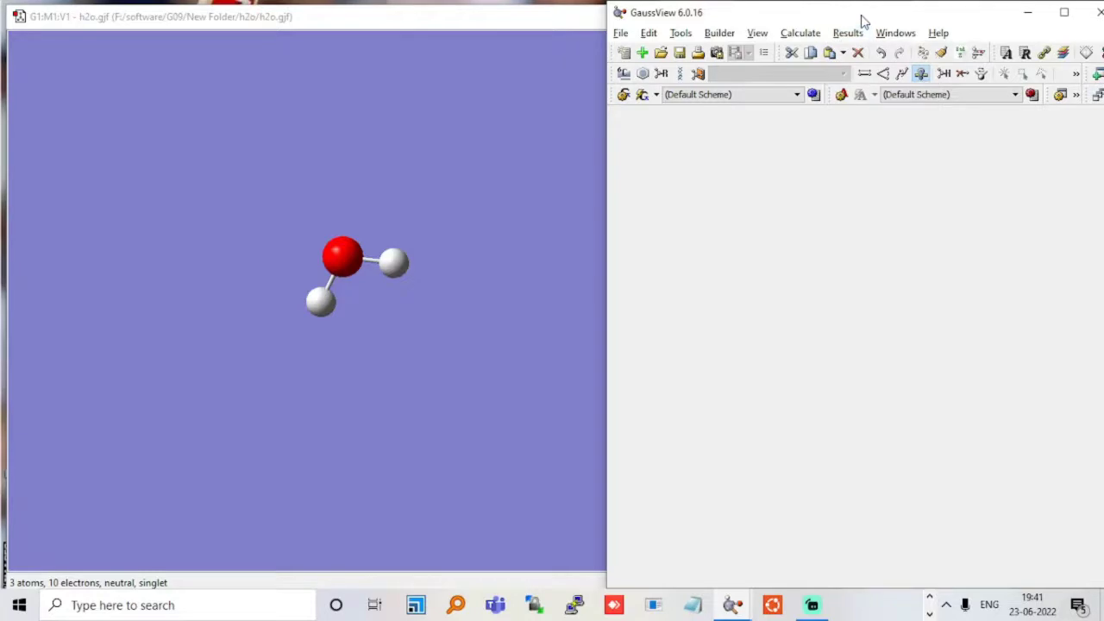